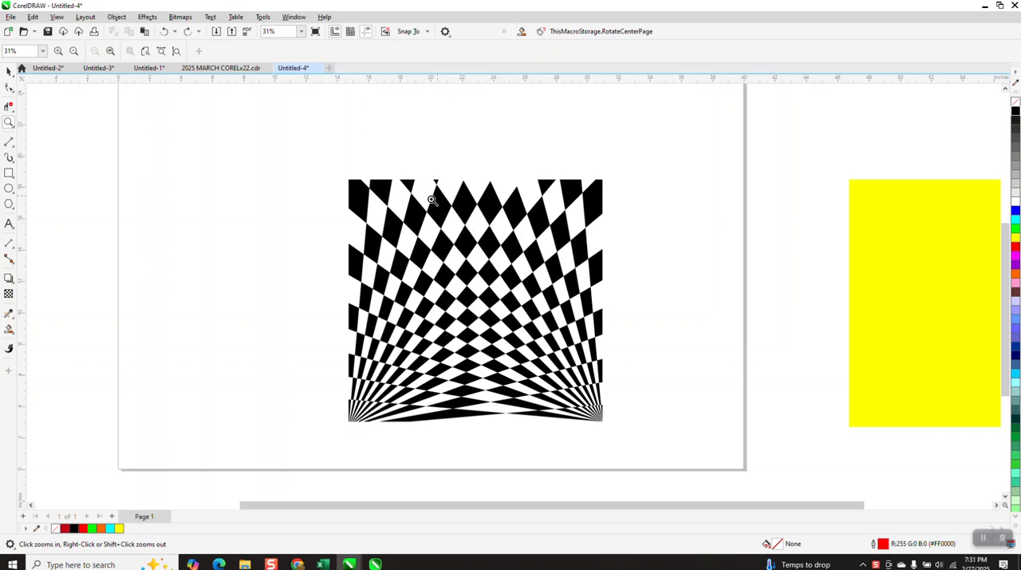
Center the yellow rectangle on the page so it sits behind the black checkered pattern
{"action": "left_click", "coordinate": [9, 71]}
{"action": "left_click", "coordinate": [861, 234]}
{"action": "key", "text": "p"}
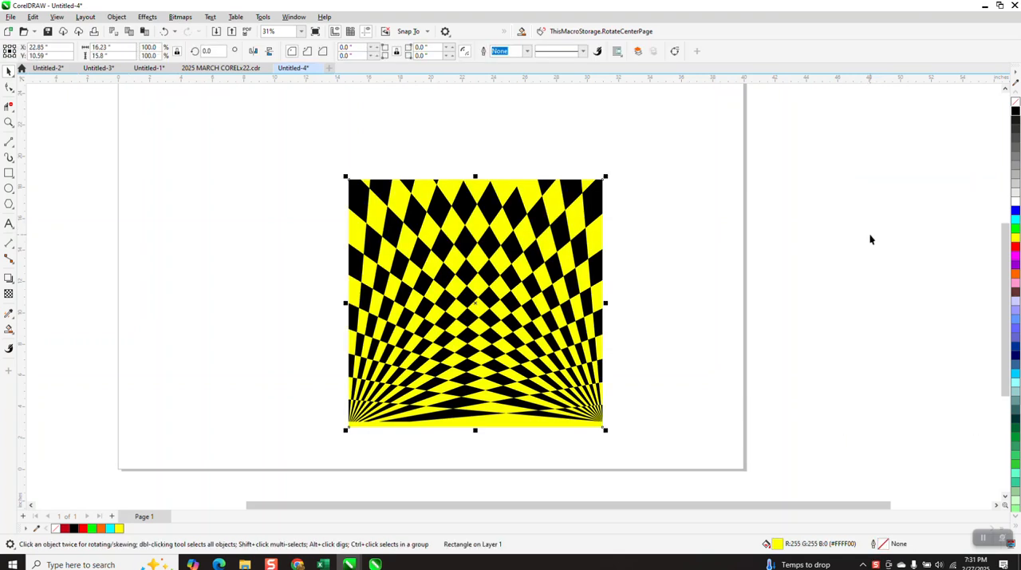
{"action": "left_click", "coordinate": [8, 122]}
{"action": "left_click_drag", "start_coordinate": [331, 170], "coordinate": [440, 224]}
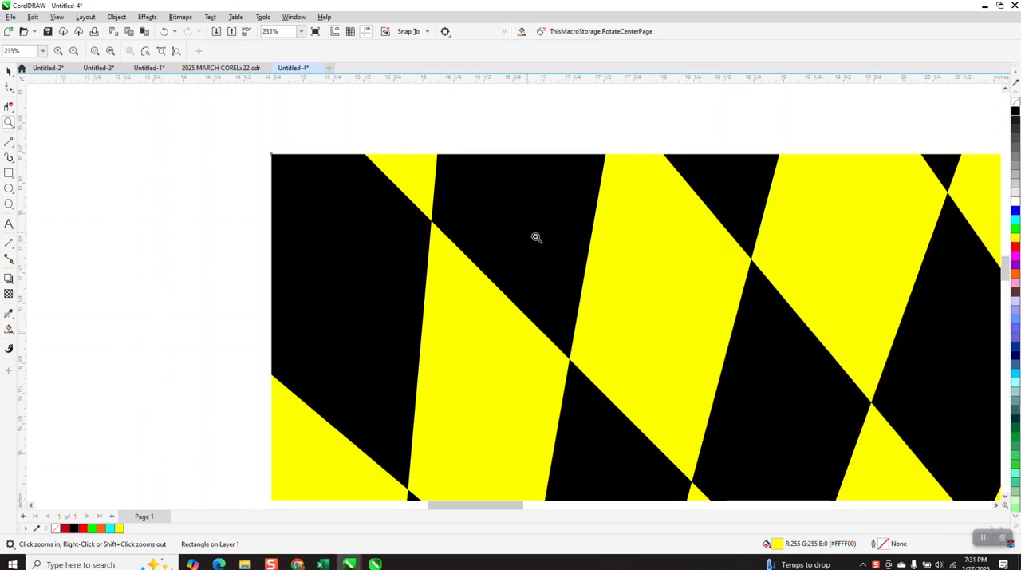
{"action": "scroll", "coordinate": [505, 240], "scroll_direction": "down", "scroll_amount": 2}
{"action": "scroll", "coordinate": [493, 228], "scroll_direction": "down", "scroll_amount": 2}
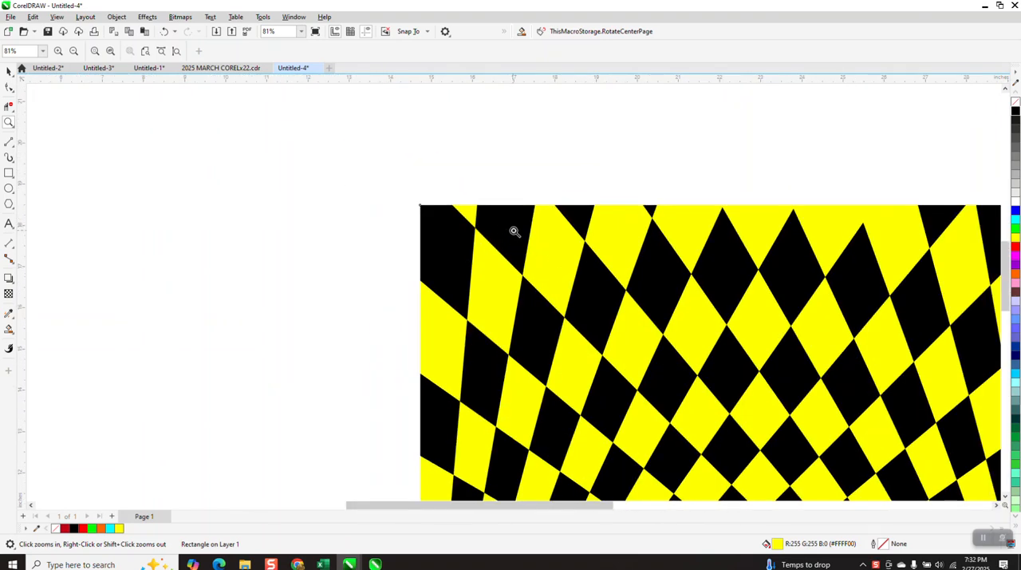
{"action": "scroll", "coordinate": [485, 201], "scroll_direction": "down", "scroll_amount": 5}
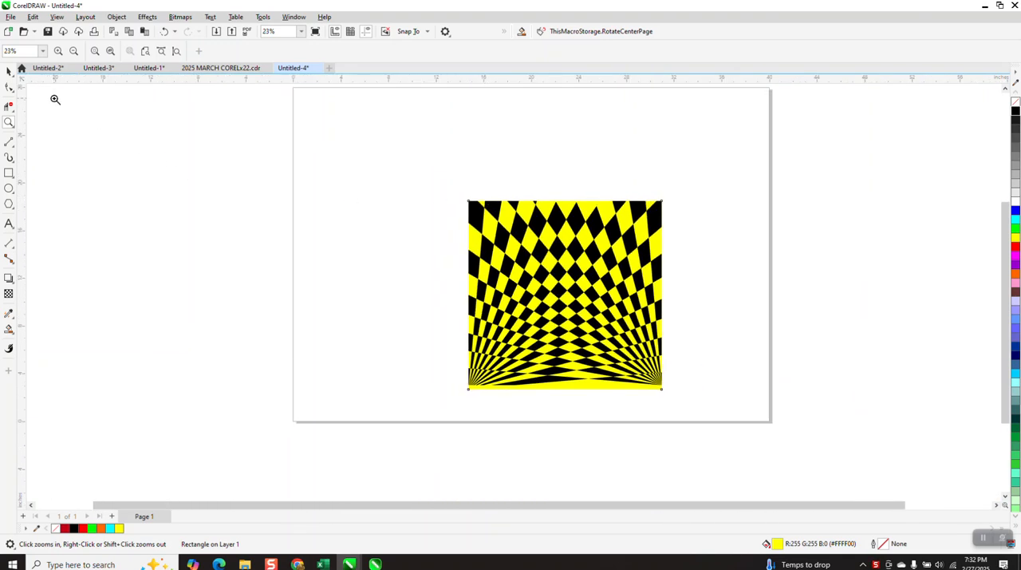
Move the whole checkered pattern and its yellow background off the page to the right
{"action": "left_click", "coordinate": [9, 71]}
{"action": "key", "text": "ctrl+a"}
{"action": "key", "text": "shift+Right"}
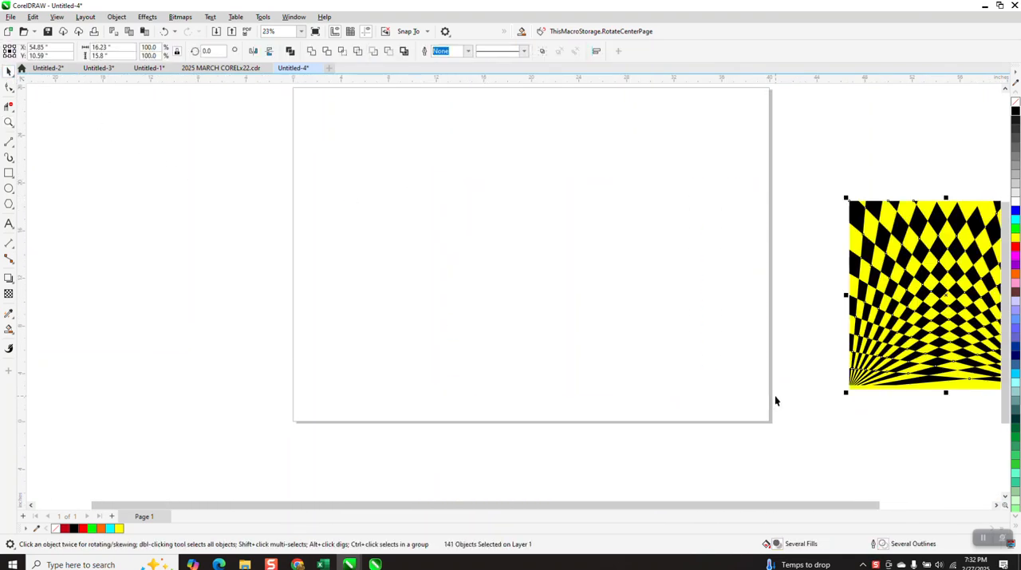
{"action": "scroll", "coordinate": [722, 363], "scroll_direction": "down", "scroll_amount": 1}
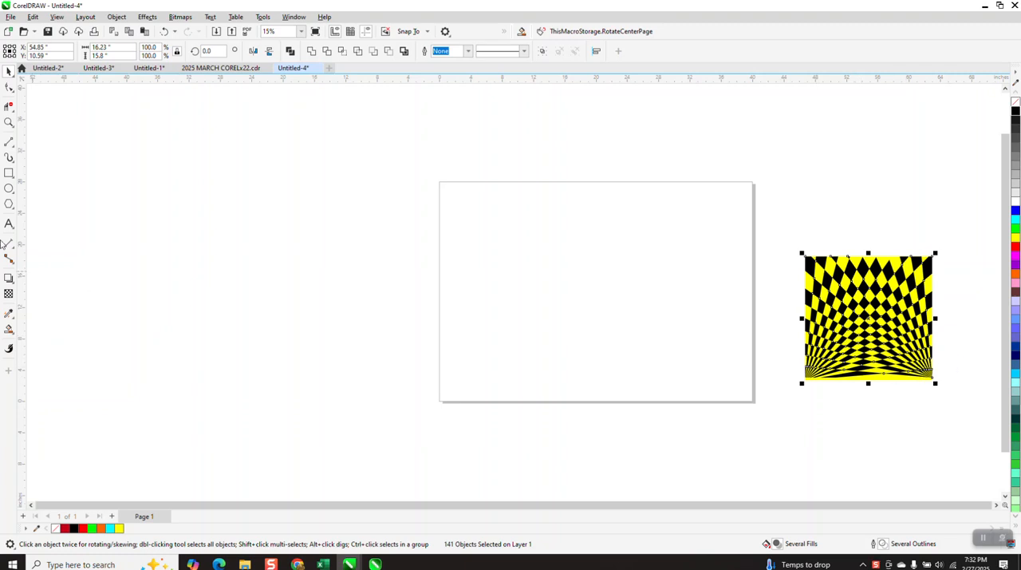
Draw a square about 19.37 inches wide, centered on the empty page
{"action": "left_click", "coordinate": [9, 122]}
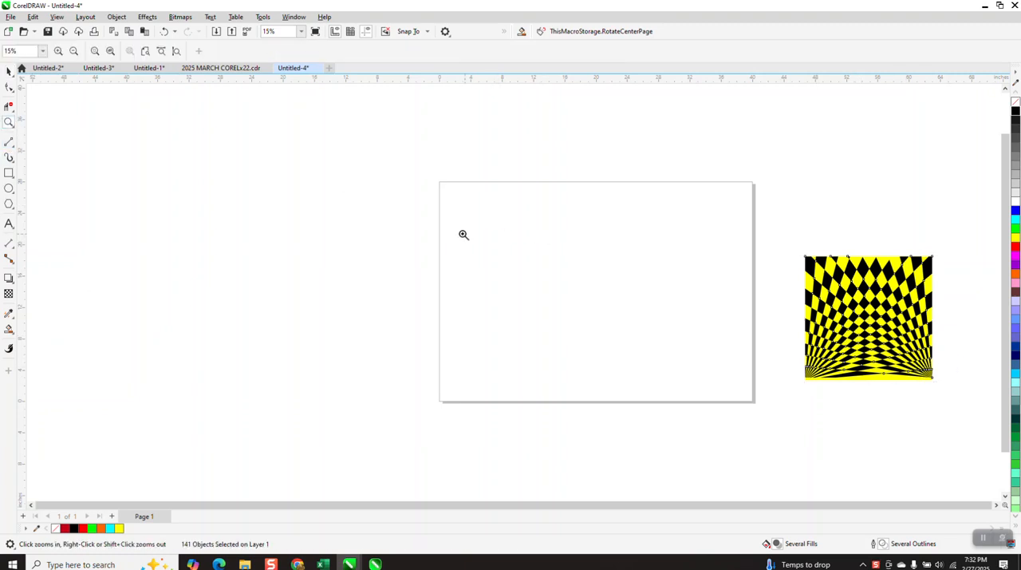
{"action": "left_click", "coordinate": [13, 179]}
{"action": "left_click_drag", "start_coordinate": [686, 216], "coordinate": [540, 315]}
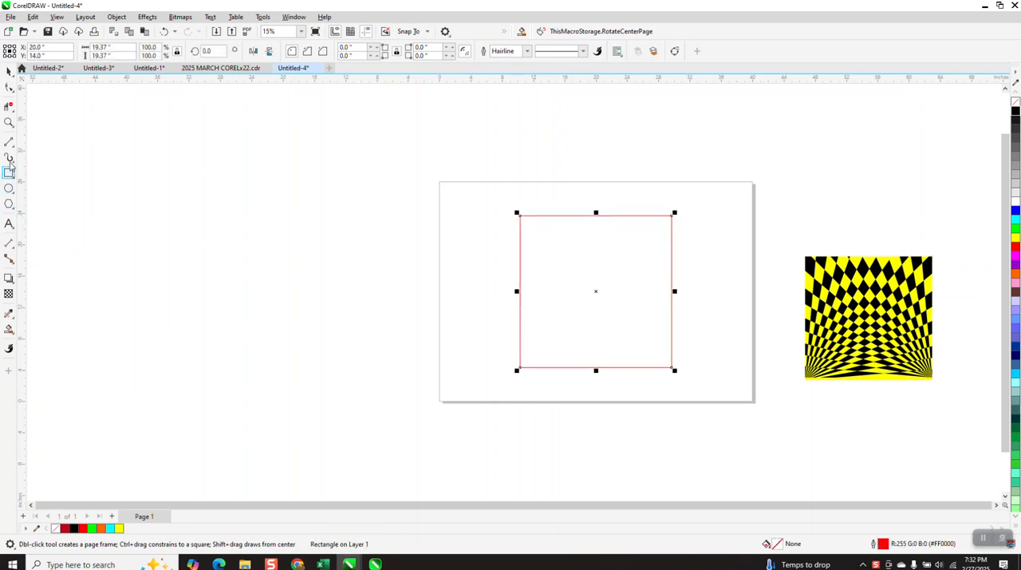
Draw a 2-point line along the square's right edge and stretch it upward to about 31.42 inches long
{"action": "left_click", "coordinate": [9, 123]}
{"action": "left_click", "coordinate": [710, 408]}
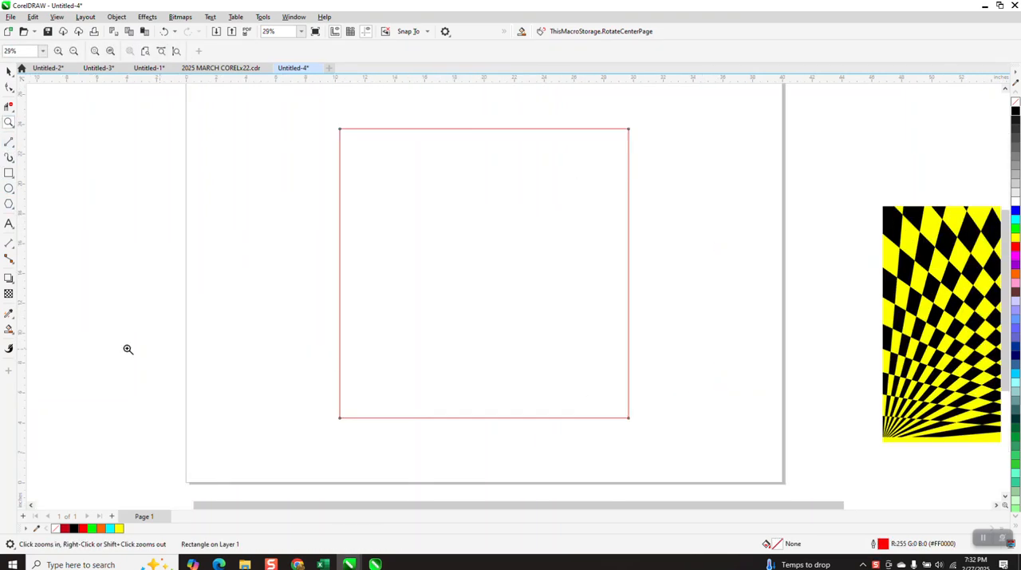
{"action": "left_click", "coordinate": [14, 147]}
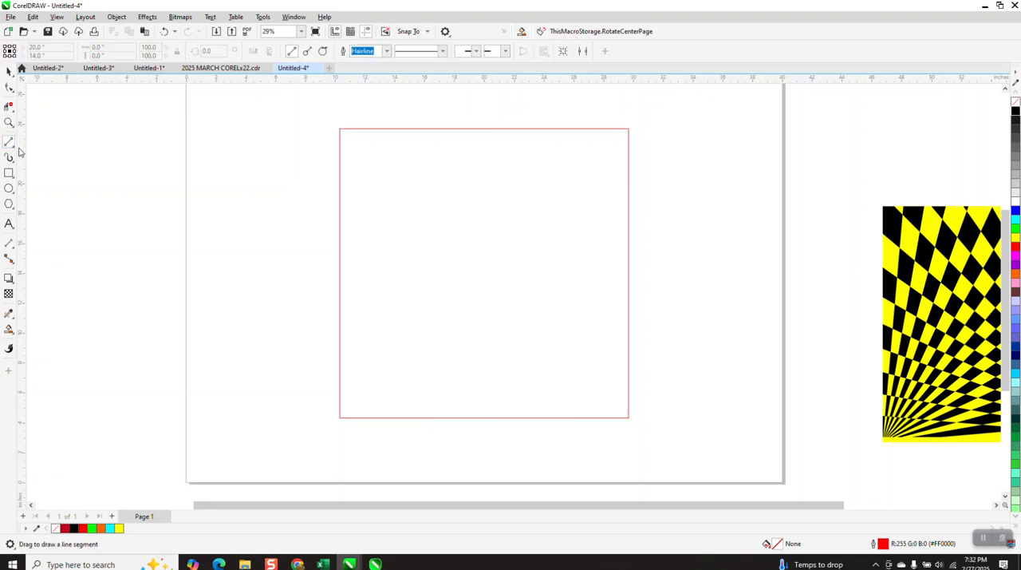
{"action": "left_click", "coordinate": [15, 150]}
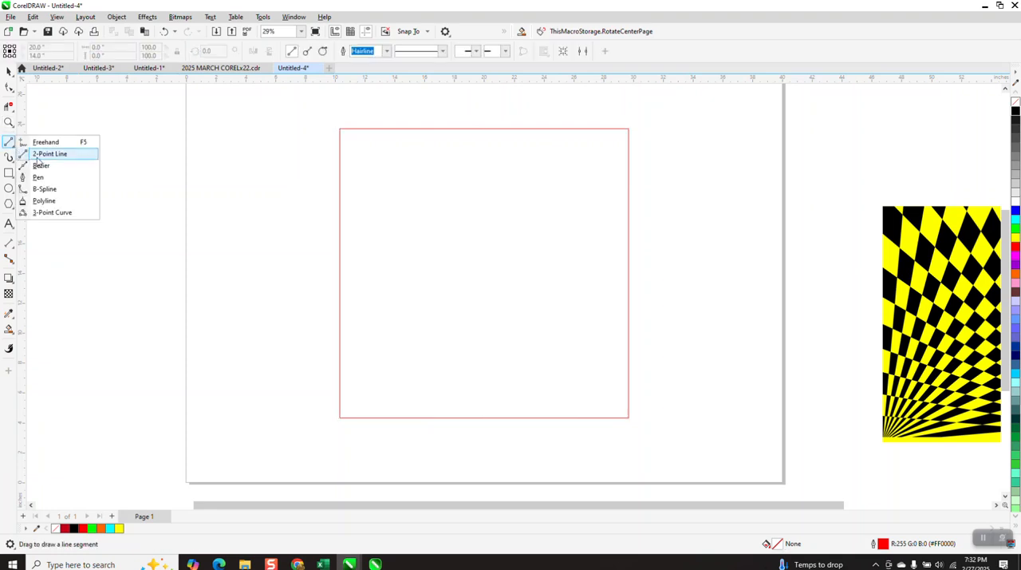
{"action": "left_click", "coordinate": [36, 155]}
{"action": "left_click_drag", "start_coordinate": [630, 417], "coordinate": [633, 130]}
{"action": "scroll", "coordinate": [546, 367], "scroll_direction": "down", "scroll_amount": 2}
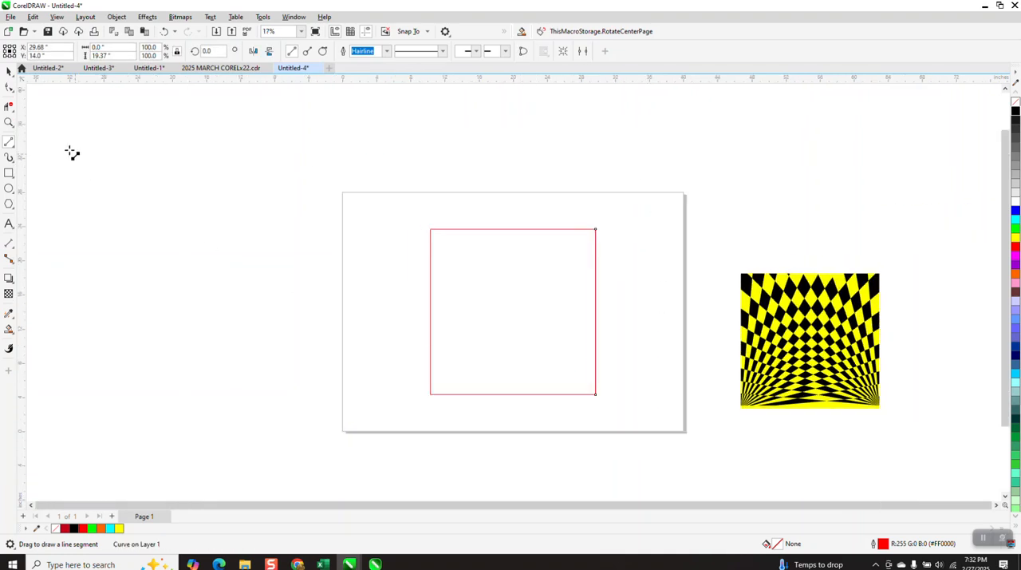
{"action": "left_click", "coordinate": [9, 71]}
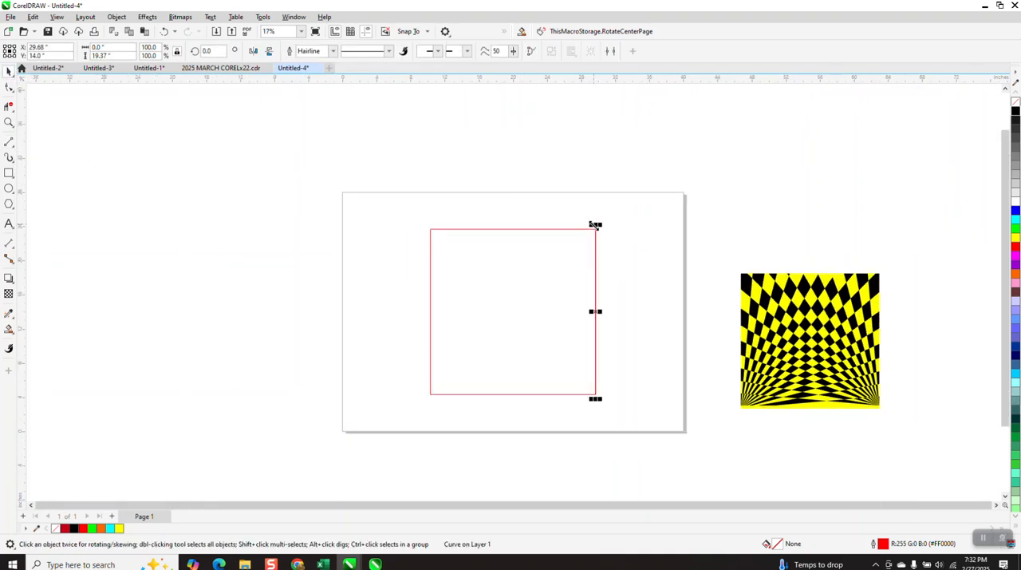
{"action": "left_click_drag", "start_coordinate": [596, 224], "coordinate": [577, 121]}
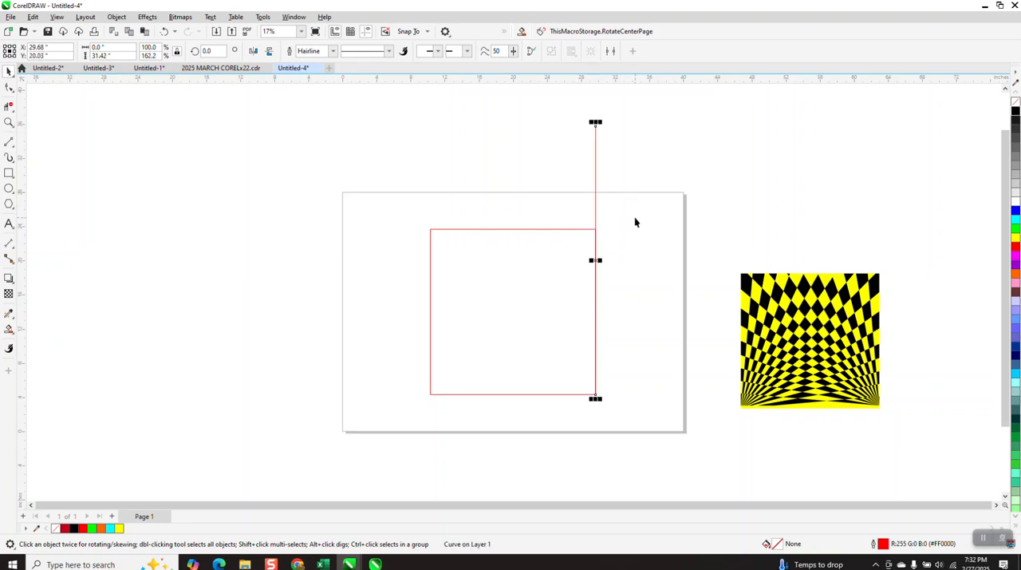
Set the line's rotation center at its lower end and rotate a copy of the line by 5 degrees
{"action": "left_click", "coordinate": [8, 88]}
{"action": "left_click", "coordinate": [595, 260]}
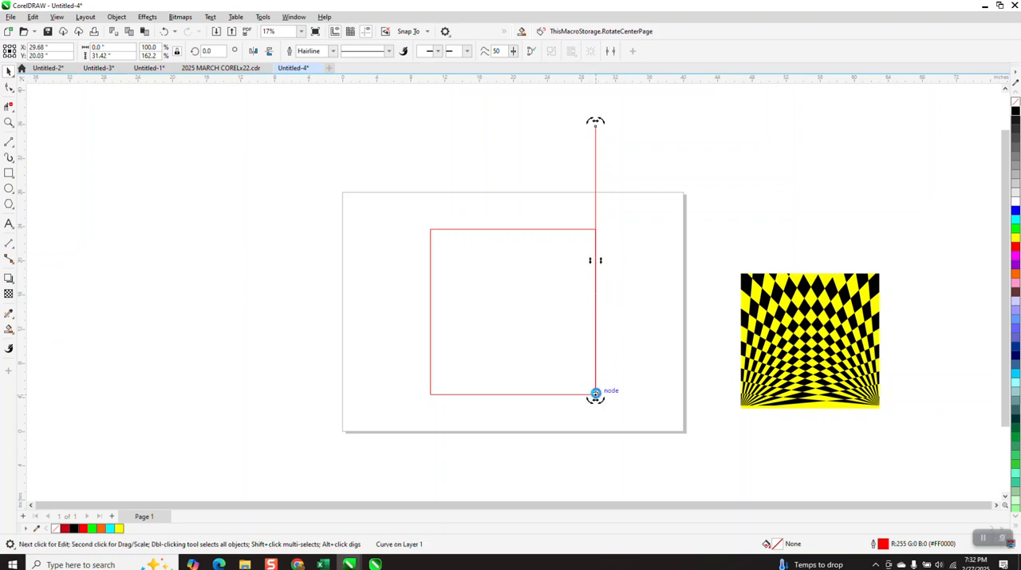
{"action": "left_click", "coordinate": [209, 50]}
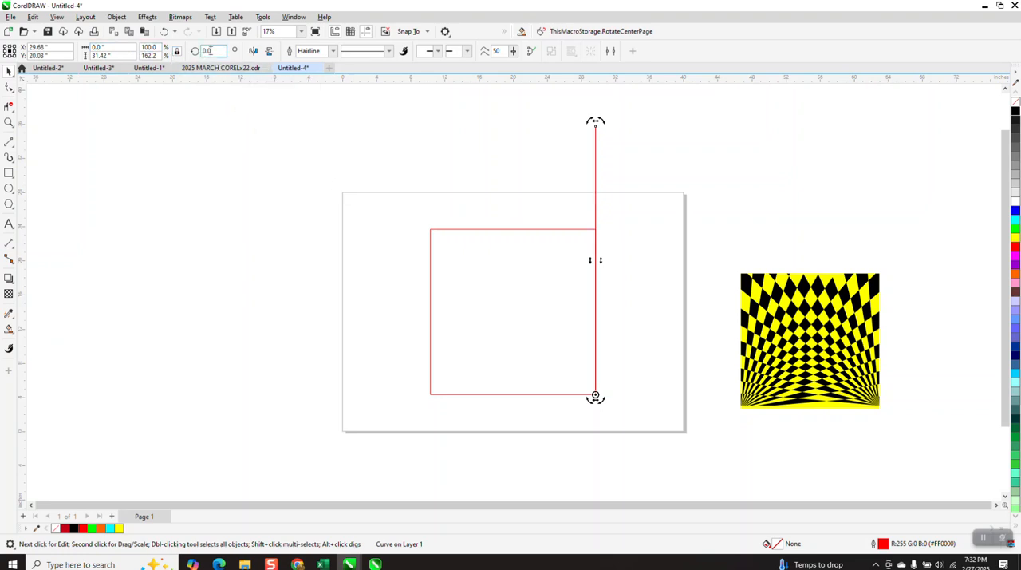
{"action": "type", "text": "5"}
{"action": "key", "text": "Return"}
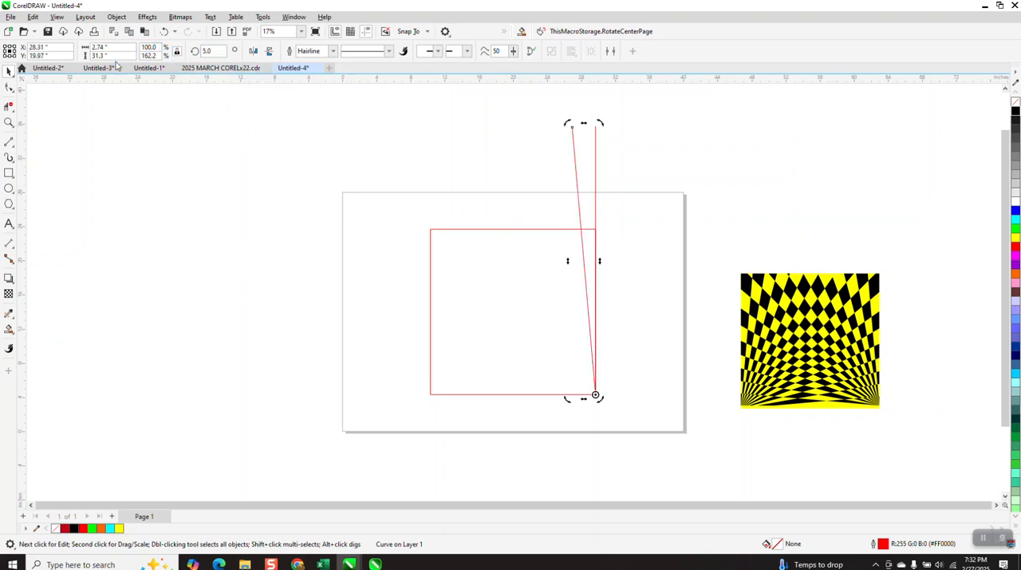
Repeat the 5-degree rotated duplicate until the lines fan from vertical to horizontal
{"action": "key", "text": "ctrl+d"}
{"action": "key", "text": "ctrl+d"}
{"action": "key", "text": "ctrl+d"}
{"action": "key", "text": "ctrl+d"}
{"action": "key", "text": "ctrl+d"}
{"action": "key", "text": "ctrl+d"}
{"action": "key", "text": "ctrl+d"}
{"action": "key", "text": "ctrl+d"}
{"action": "key", "text": "ctrl+d"}
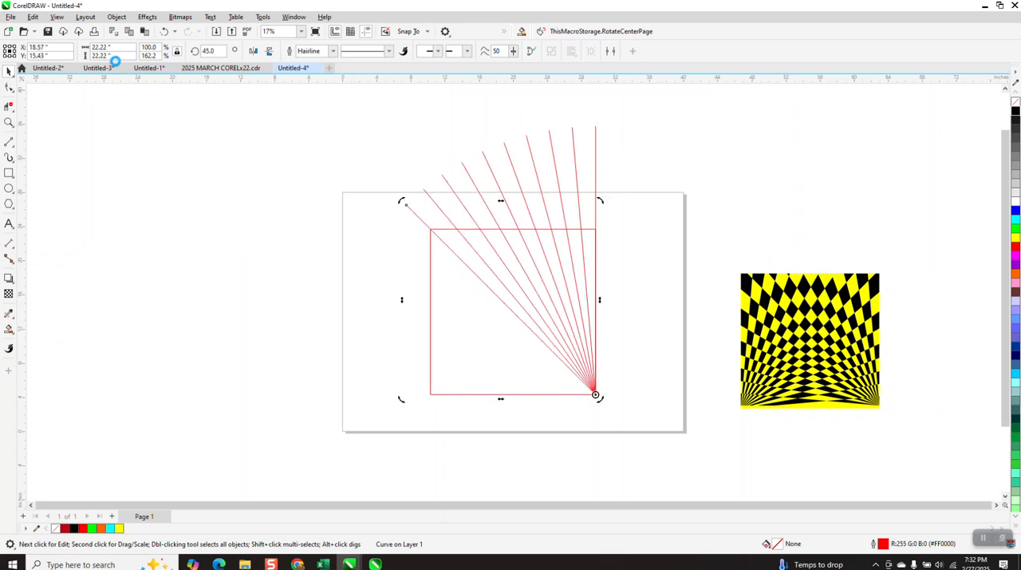
{"action": "key", "text": "ctrl+d"}
{"action": "key", "text": "ctrl+d"}
{"action": "key", "text": "ctrl+d"}
{"action": "key", "text": "ctrl+d"}
{"action": "key", "text": "ctrl+d"}
{"action": "key", "text": "ctrl+d"}
{"action": "key", "text": "ctrl+d"}
{"action": "key", "text": "ctrl+d"}
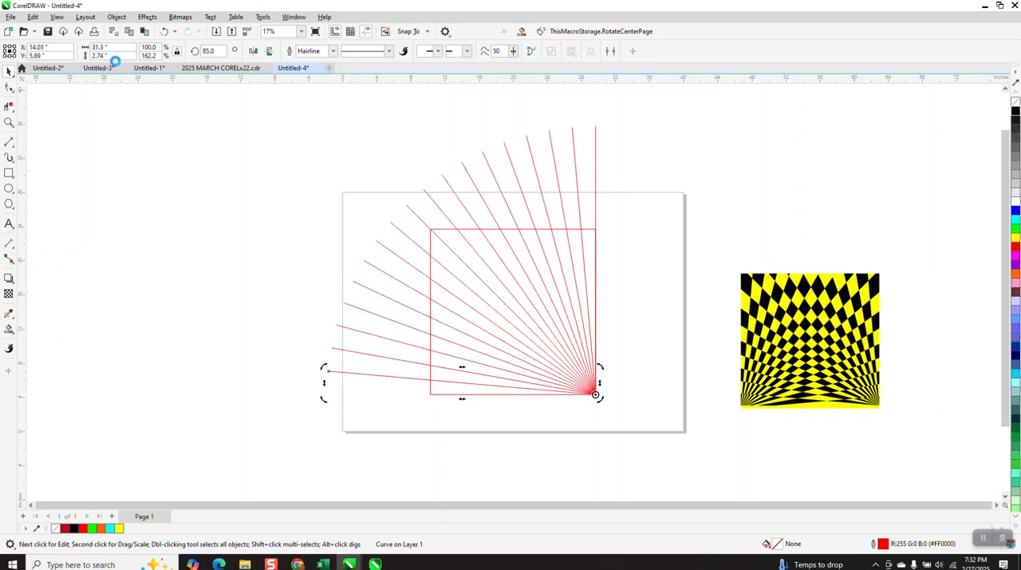
Move the square off the page to the left, clear of the fan of lines
{"action": "left_click", "coordinate": [612, 229]}
{"action": "left_click", "coordinate": [589, 233]}
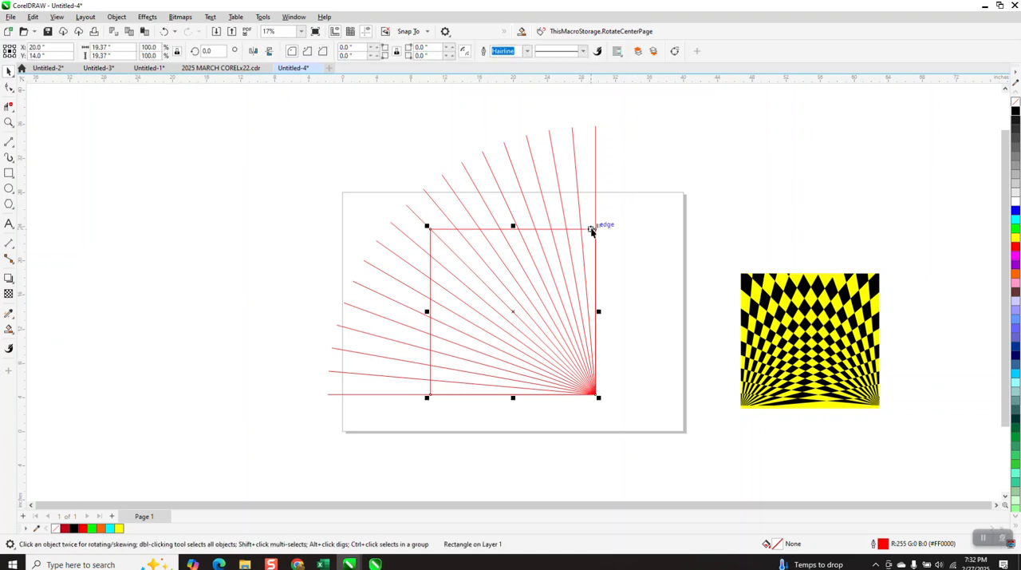
{"action": "key", "text": "Left"}
{"action": "key", "text": "Left"}
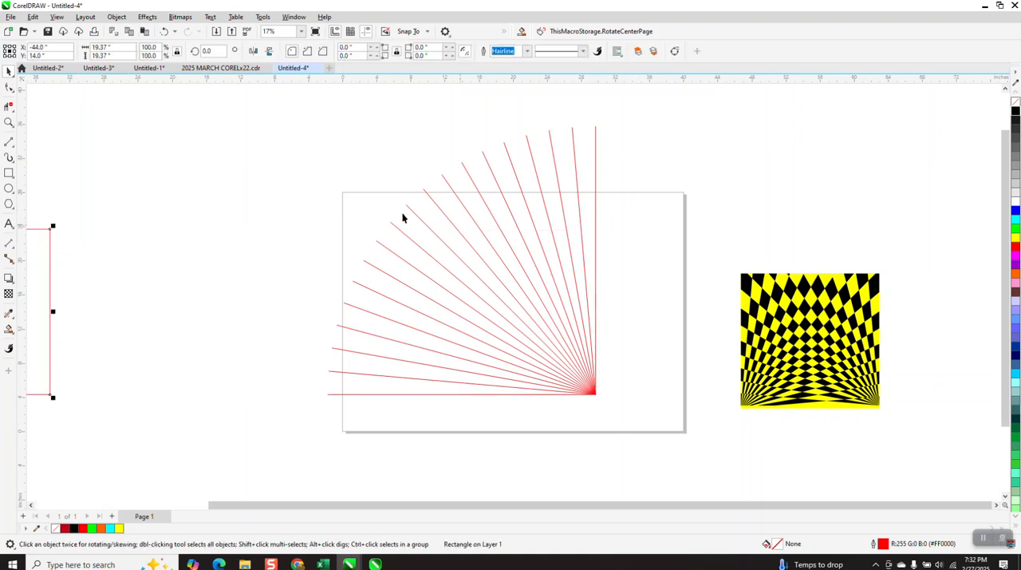
Group all the fan lines and create a horizontally mirrored copy of the group
{"action": "left_click_drag", "start_coordinate": [295, 116], "coordinate": [452, 303]}
{"action": "left_click_drag", "start_coordinate": [669, 426], "coordinate": [671, 428]}
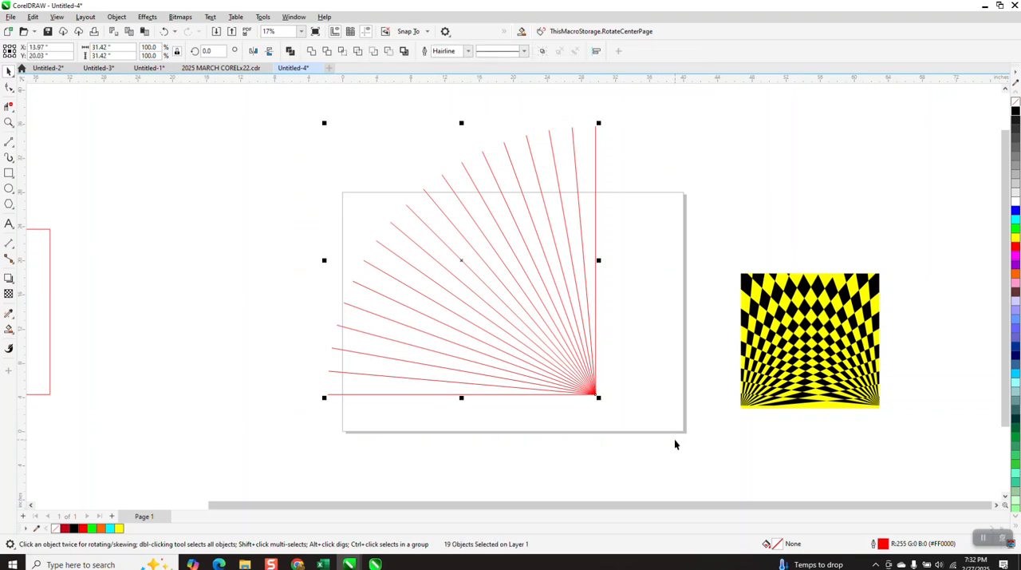
{"action": "key", "text": "ctrl+g"}
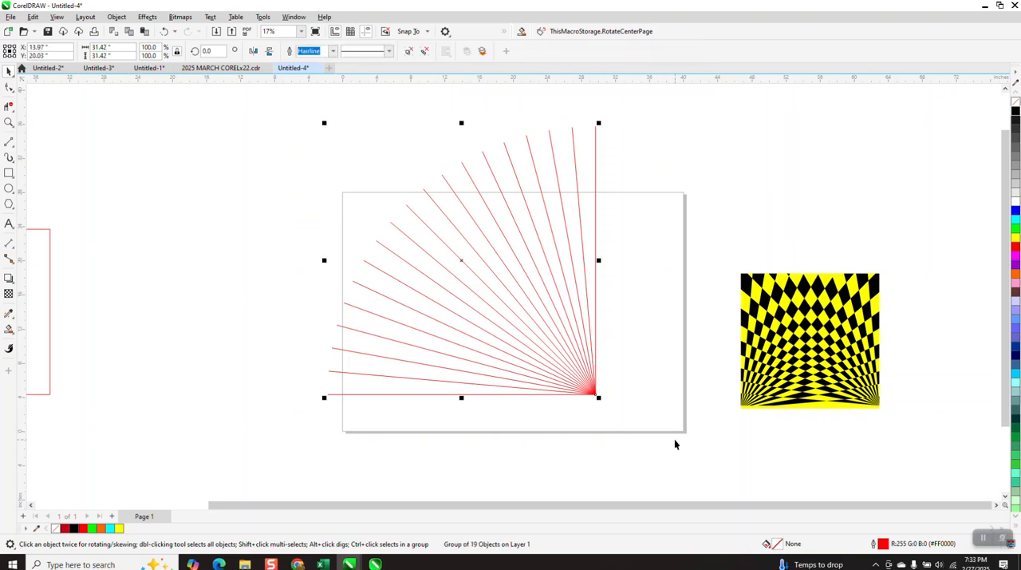
{"action": "left_click", "coordinate": [252, 51]}
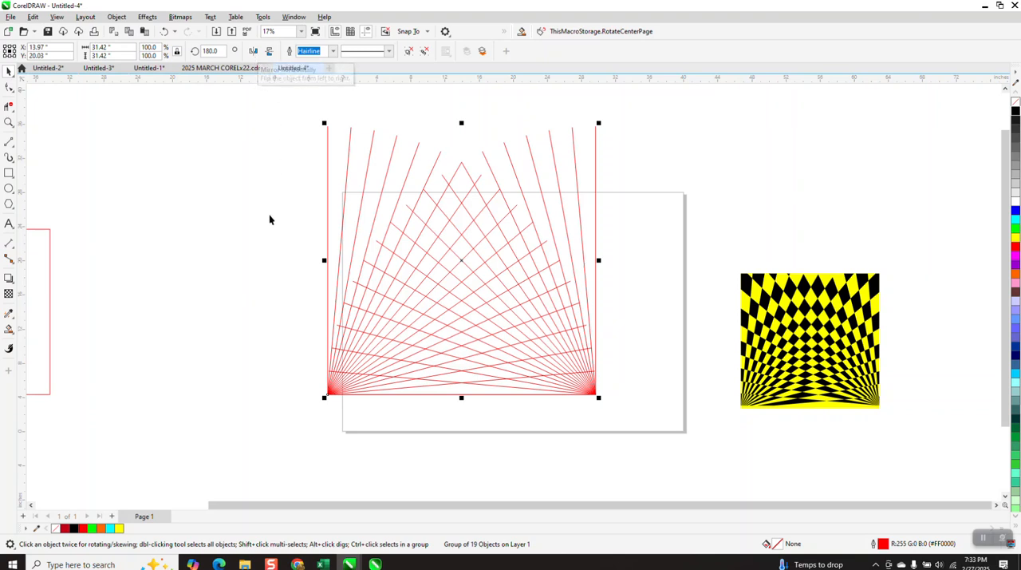
Move the square back to its original position on the page
{"action": "left_click", "coordinate": [35, 306]}
{"action": "key", "text": "shift+Right"}
{"action": "key", "text": "shift+Right"}
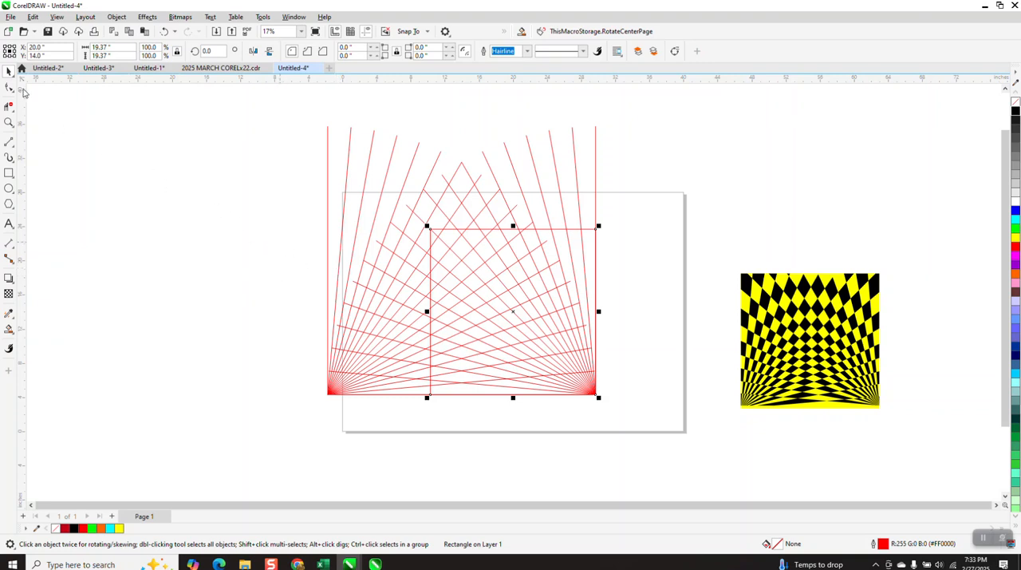
Move the mirrored fan so its origin snaps to the square's lower-left corner
{"action": "left_click_drag", "start_coordinate": [295, 214], "coordinate": [747, 434]}
{"action": "key", "text": "z"}
{"action": "left_click_drag", "start_coordinate": [308, 177], "coordinate": [743, 452]}
{"action": "left_click", "coordinate": [9, 70]}
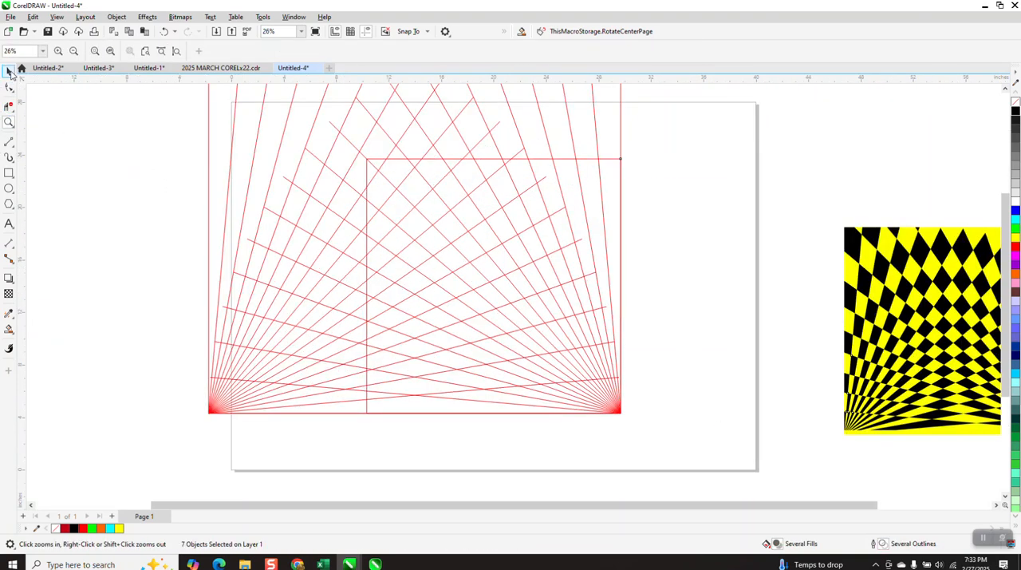
{"action": "left_click", "coordinate": [224, 416]}
{"action": "left_click_drag", "start_coordinate": [209, 412], "coordinate": [367, 422]}
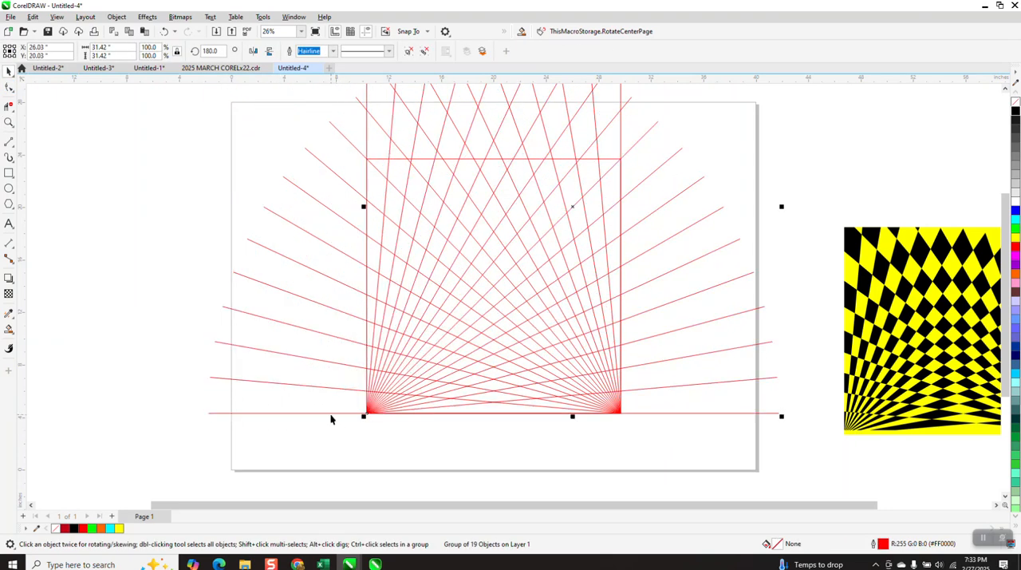
Delete all line segments extending beyond the square's top and sides with the Virtual Segment Delete tool
{"action": "scroll", "coordinate": [328, 412], "scroll_direction": "down", "scroll_amount": 1}
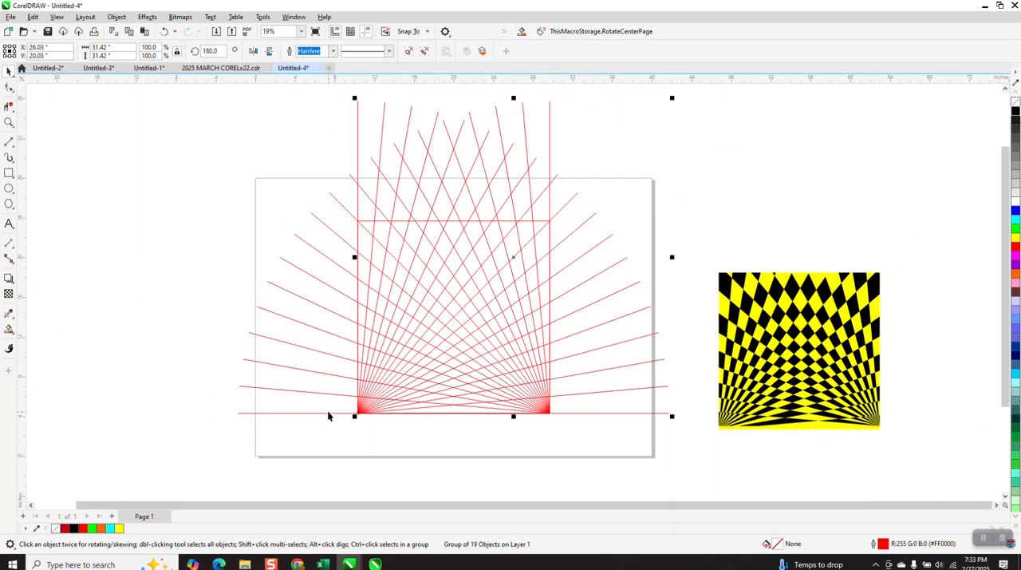
{"action": "left_click", "coordinate": [8, 106]}
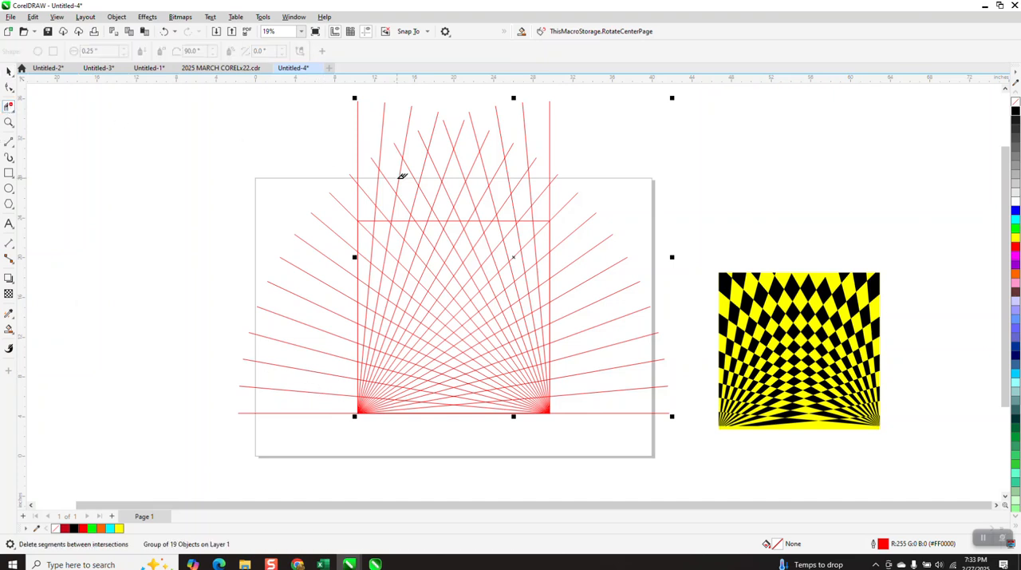
{"action": "left_click_drag", "start_coordinate": [342, 192], "coordinate": [574, 207]}
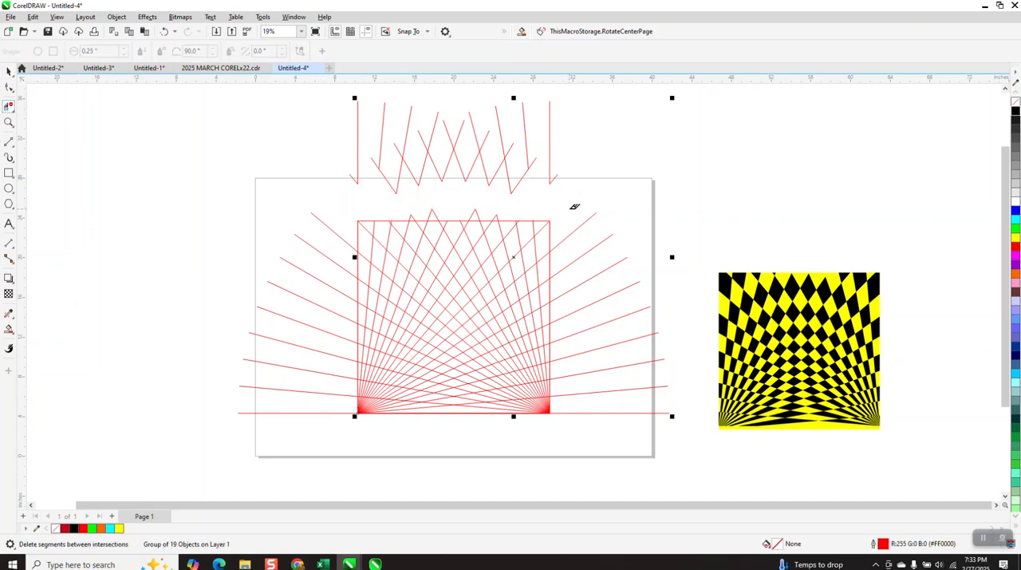
{"action": "left_click_drag", "start_coordinate": [569, 198], "coordinate": [632, 415]}
{"action": "mouse_move", "coordinate": [585, 117]}
{"action": "left_mouse_down"}
{"action": "mouse_move", "coordinate": [328, 142]}
{"action": "mouse_move", "coordinate": [722, 200]}
{"action": "left_mouse_up"}
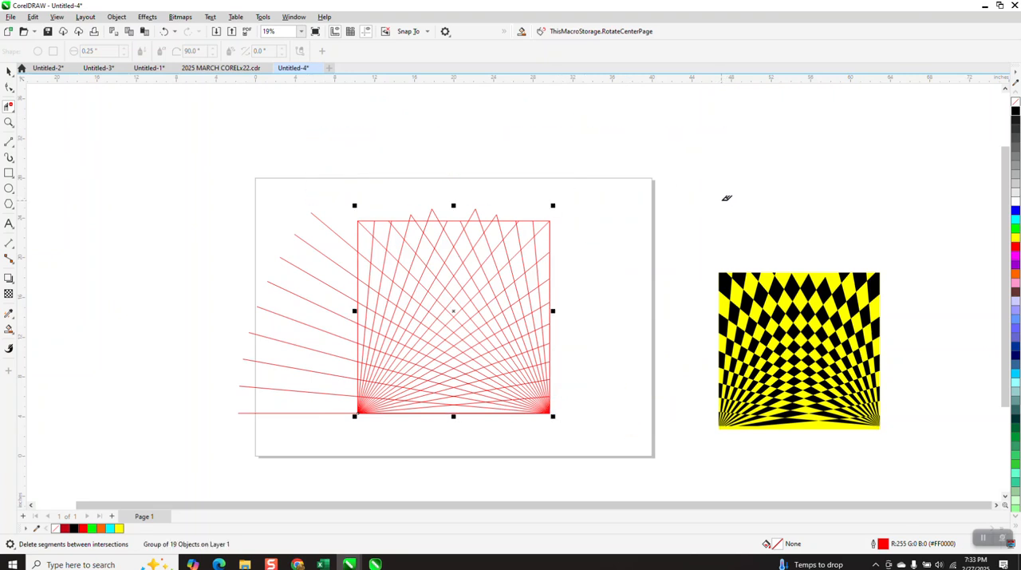
{"action": "left_click_drag", "start_coordinate": [335, 336], "coordinate": [330, 419]}
{"action": "left_click_drag", "start_coordinate": [381, 215], "coordinate": [536, 213]}
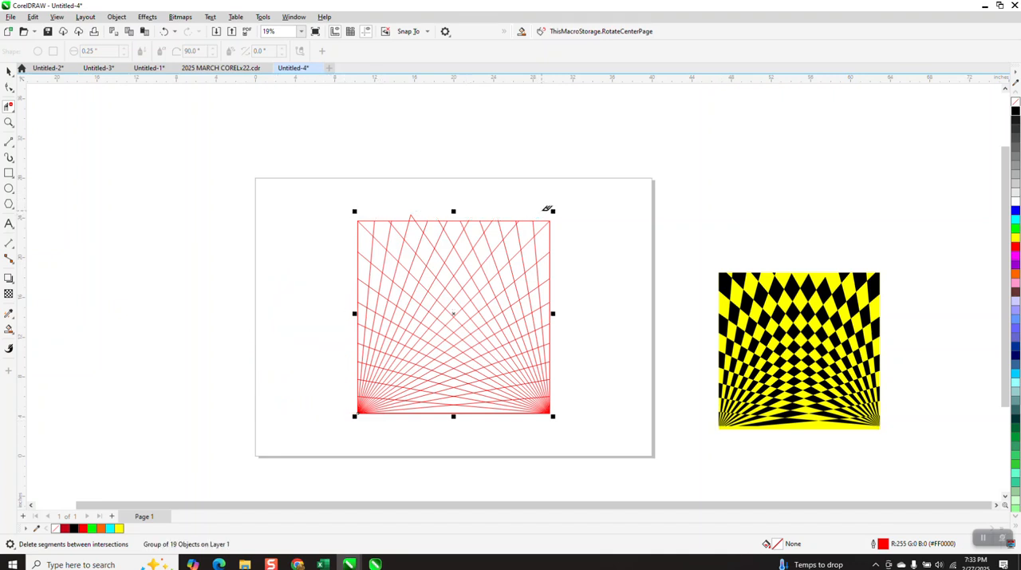
{"action": "left_click", "coordinate": [411, 216]}
Activate the Smart Fill tool for the enclosed cells along the square's upper edge
{"action": "left_click", "coordinate": [11, 123]}
{"action": "left_click_drag", "start_coordinate": [499, 351], "coordinate": [615, 495]}
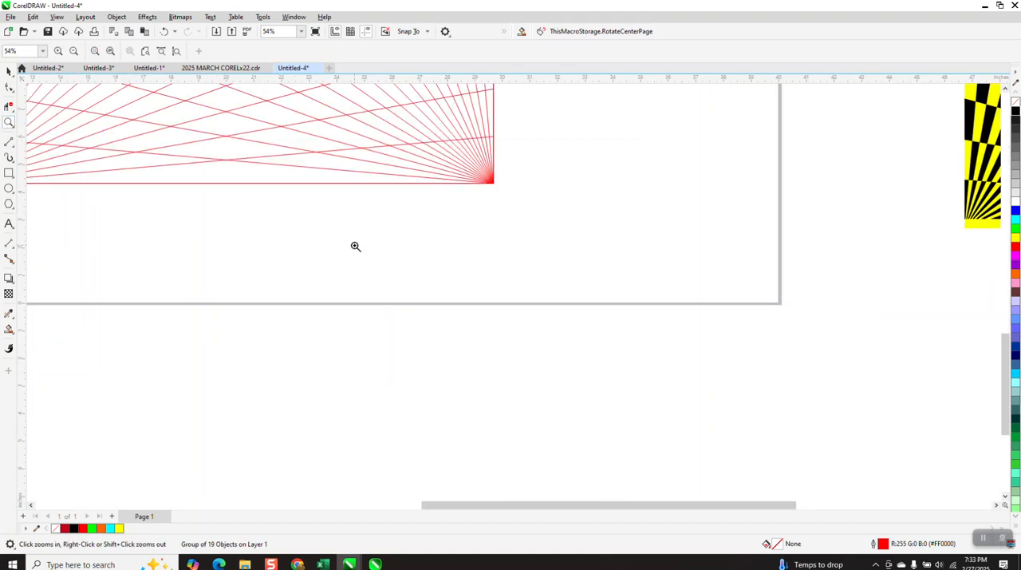
{"action": "left_click", "coordinate": [12, 331]}
{"action": "right_click", "coordinate": [486, 461]}
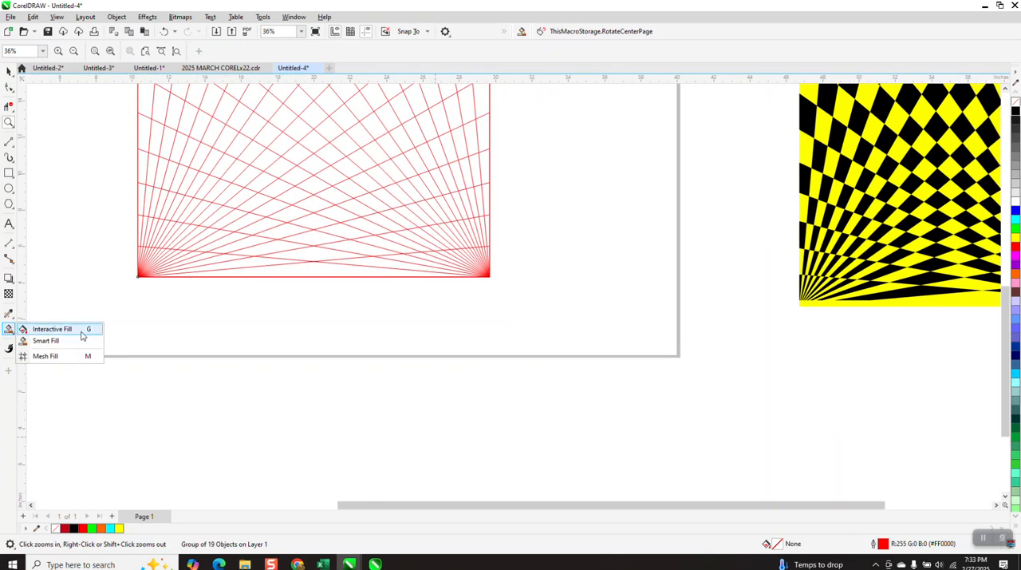
{"action": "left_click", "coordinate": [45, 341]}
{"action": "scroll", "coordinate": [237, 366], "scroll_direction": "down", "scroll_amount": 1}
{"action": "scroll", "coordinate": [321, 337], "scroll_direction": "down", "scroll_amount": 1}
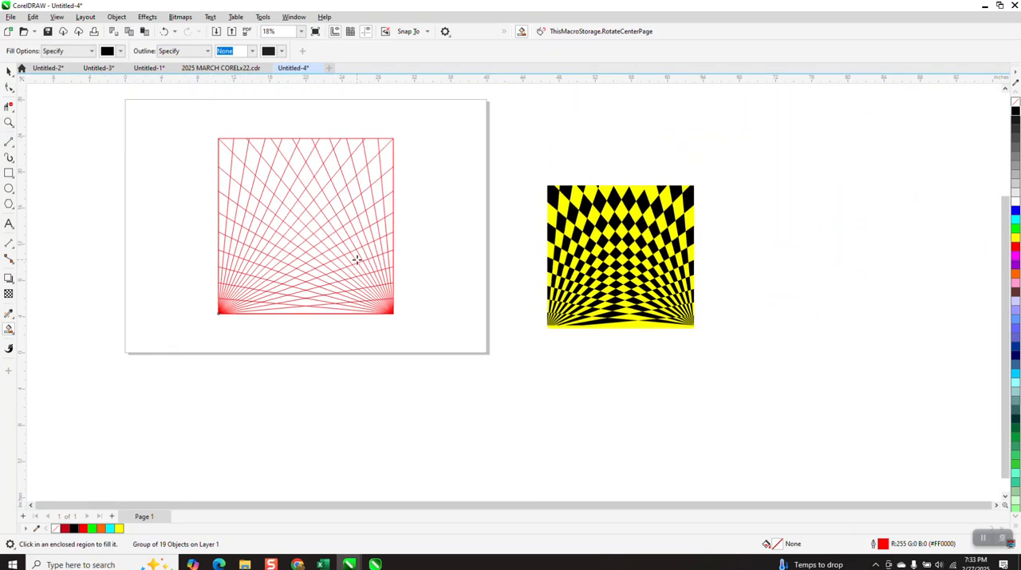
{"action": "left_click", "coordinate": [9, 122]}
{"action": "left_click_drag", "start_coordinate": [202, 130], "coordinate": [462, 222]}
{"action": "left_click", "coordinate": [9, 329]}
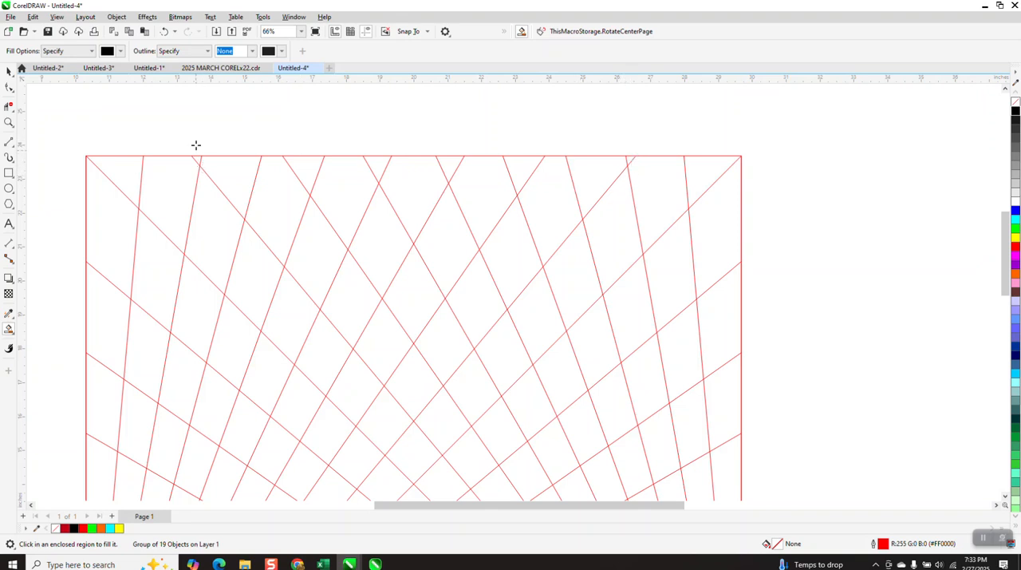
{"action": "left_click", "coordinate": [8, 70]}
{"action": "left_click", "coordinate": [407, 157]}
{"action": "left_click_drag", "start_coordinate": [411, 154], "coordinate": [383, 179]}
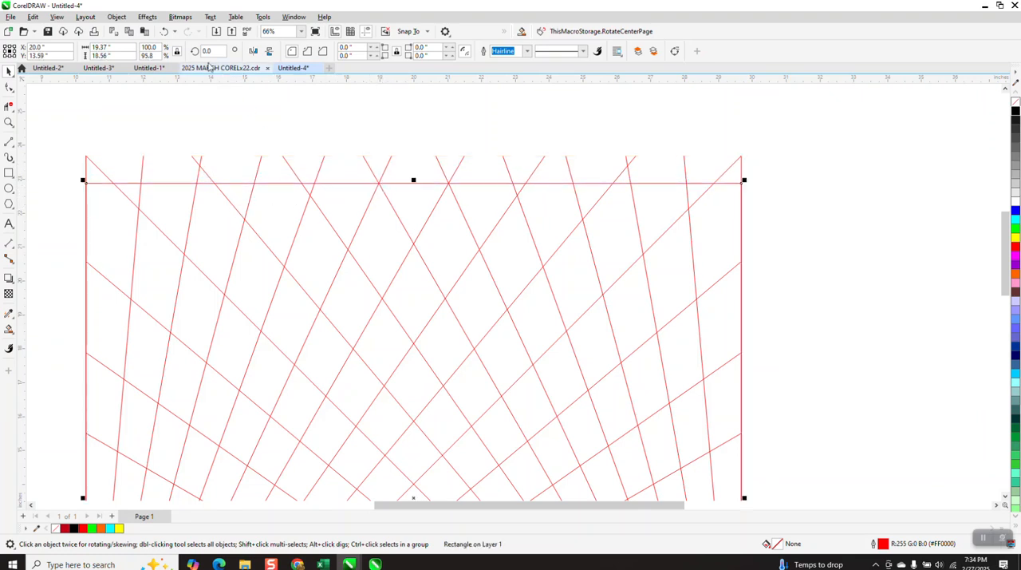
{"action": "left_click", "coordinate": [165, 32]}
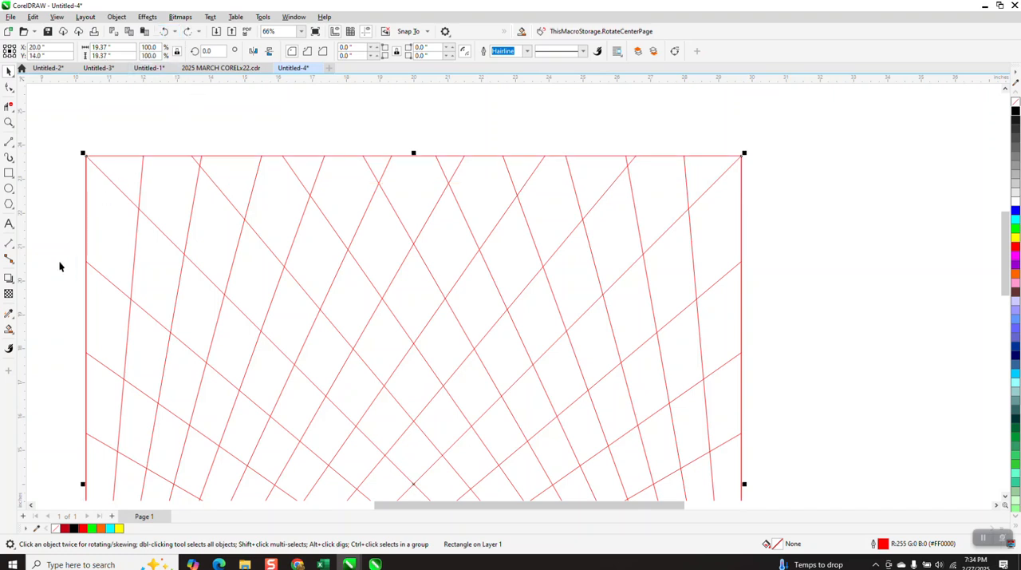
Smart-fill alternate cells black without an outline, from the square's upper-right corner to just right of its centre
{"action": "left_click", "coordinate": [10, 330]}
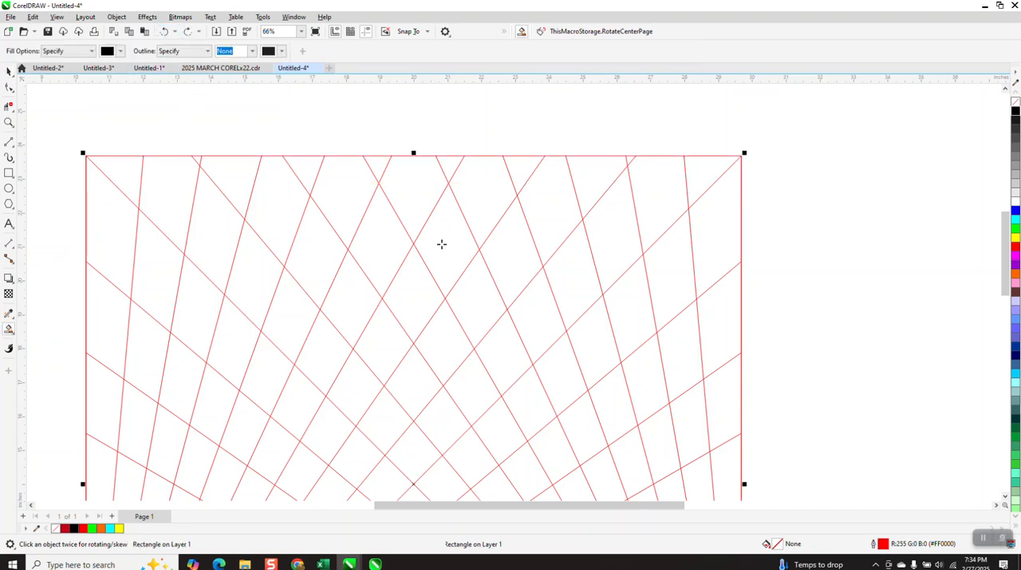
{"action": "left_click", "coordinate": [702, 168]}
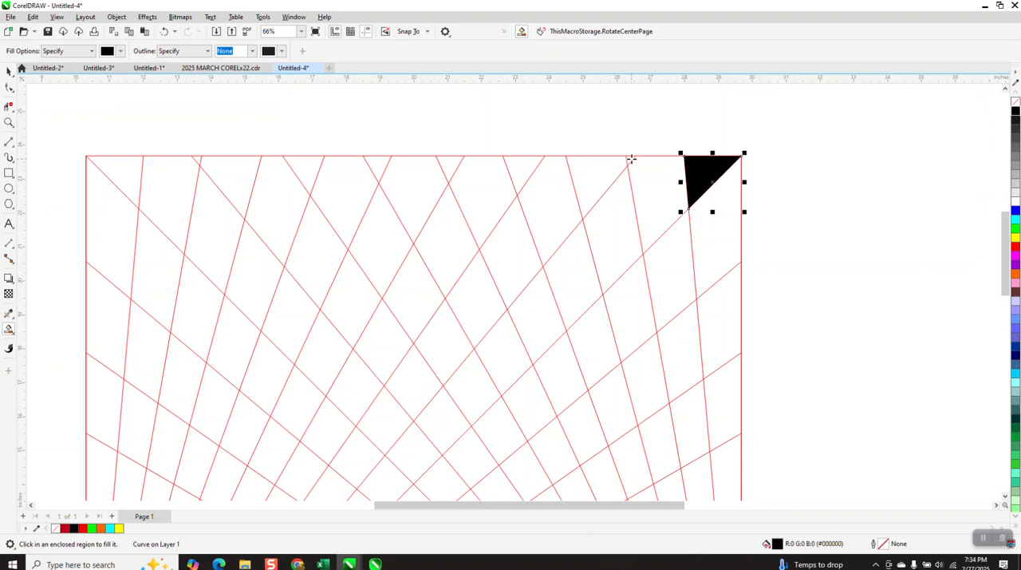
{"action": "left_click", "coordinate": [631, 160]}
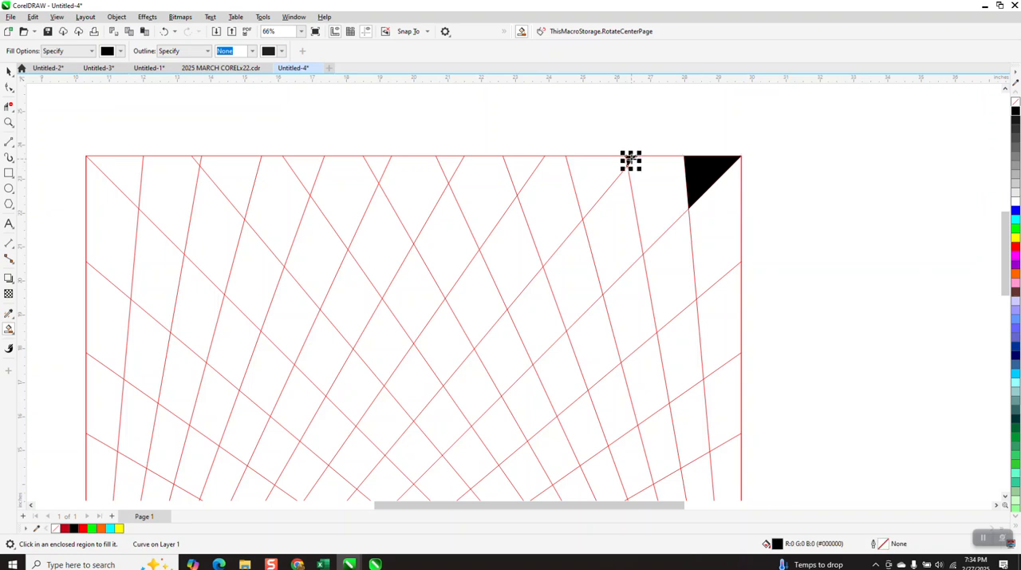
{"action": "left_click", "coordinate": [606, 216]}
{"action": "left_click", "coordinate": [542, 199]}
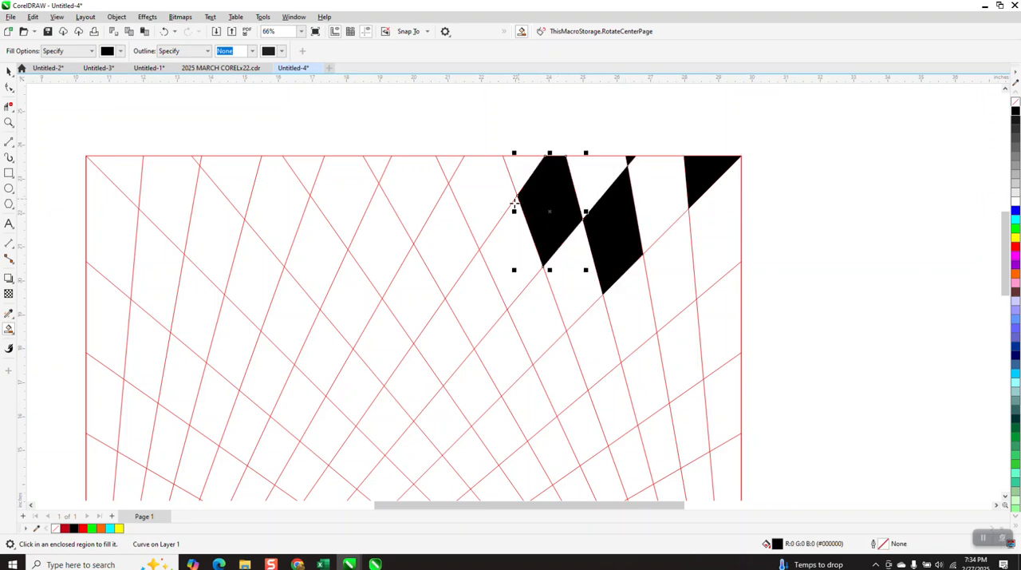
{"action": "left_click", "coordinate": [496, 208]}
{"action": "left_click", "coordinate": [472, 290]}
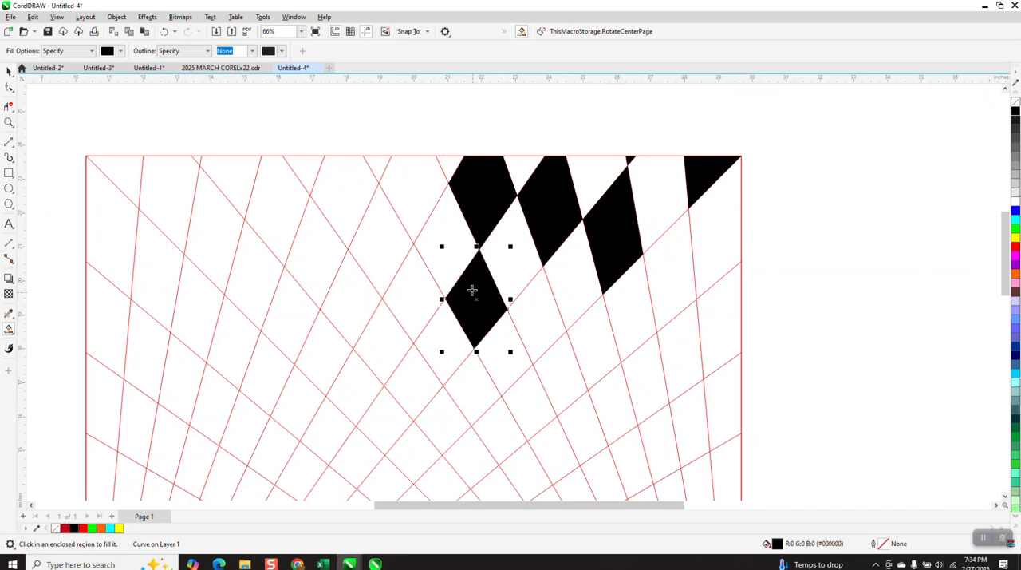
Fill alternate cells of the top two diamond rows black from the centre line toward the left
{"action": "left_click", "coordinate": [414, 204]}
{"action": "left_click", "coordinate": [408, 287]}
{"action": "left_click", "coordinate": [347, 201]}
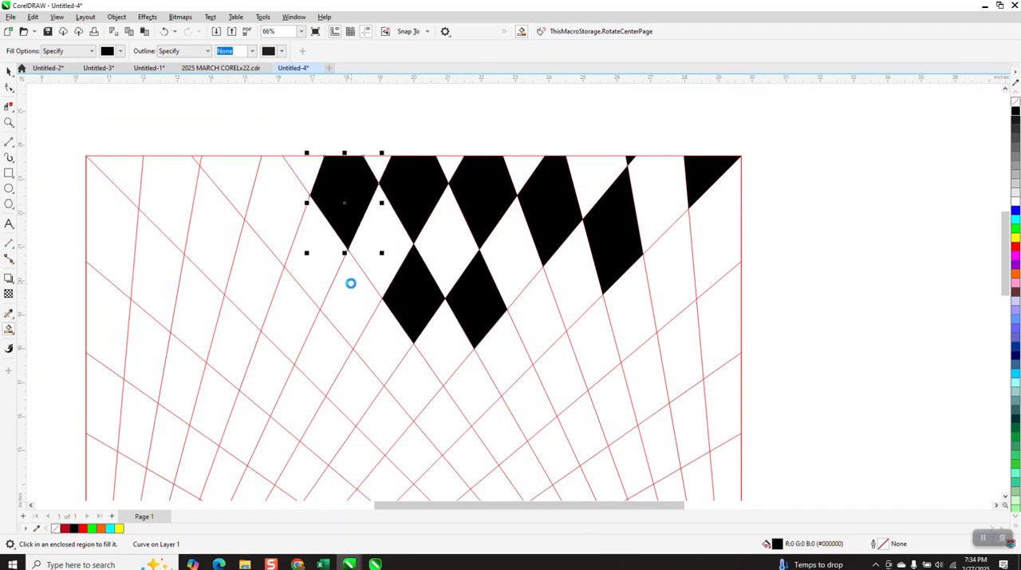
{"action": "left_click", "coordinate": [351, 283]}
{"action": "left_click", "coordinate": [296, 209]}
{"action": "left_click", "coordinate": [292, 307]}
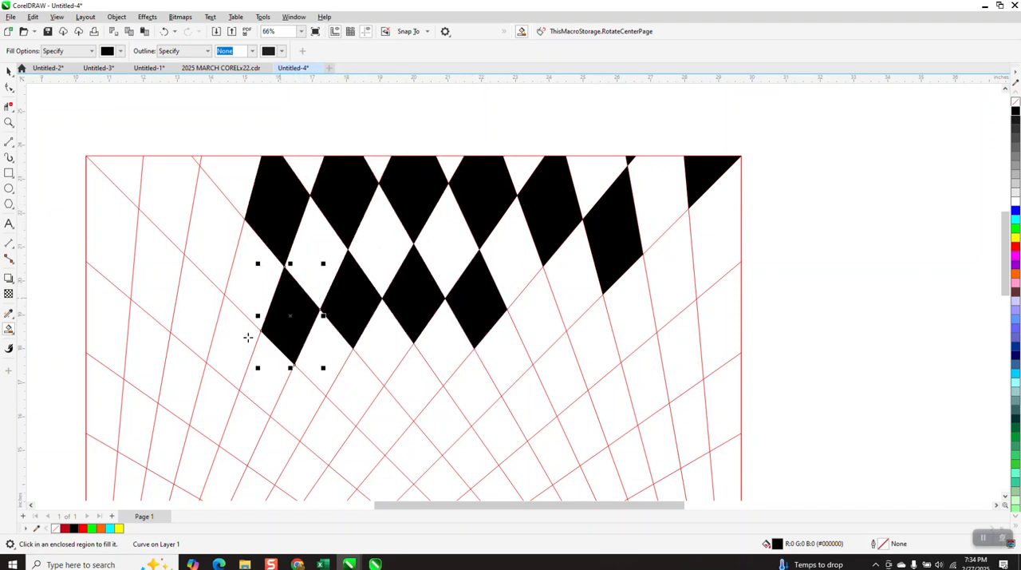
Fill alternate cells black in the square's upper-left area, including the corner triangle and the cell on the left edge
{"action": "left_click", "coordinate": [237, 339]}
{"action": "left_click", "coordinate": [222, 241]}
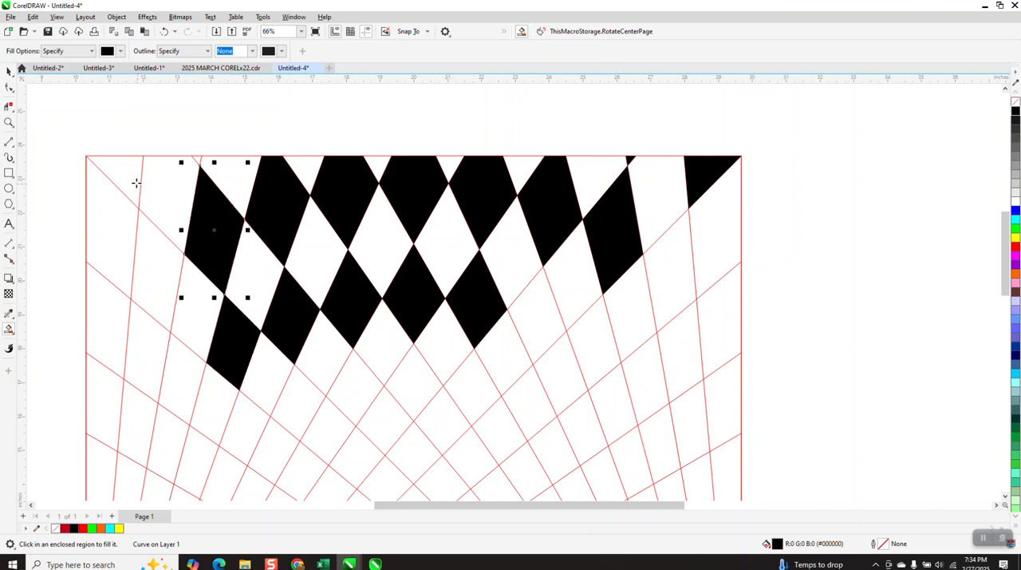
{"action": "left_click", "coordinate": [128, 176]}
{"action": "left_click", "coordinate": [106, 304]}
{"action": "left_click", "coordinate": [156, 279]}
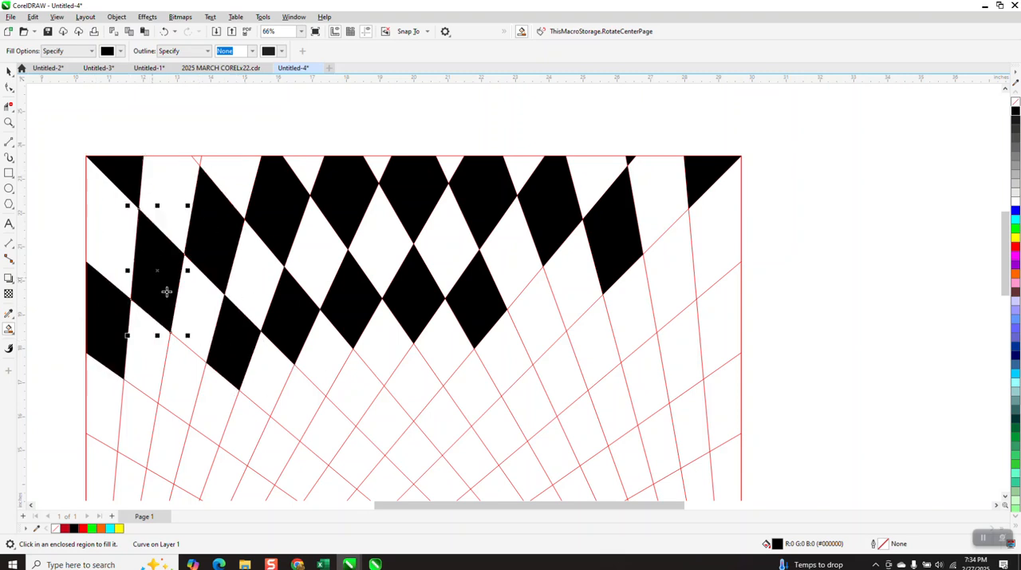
{"action": "left_click", "coordinate": [181, 358]}
{"action": "left_click", "coordinate": [244, 412]}
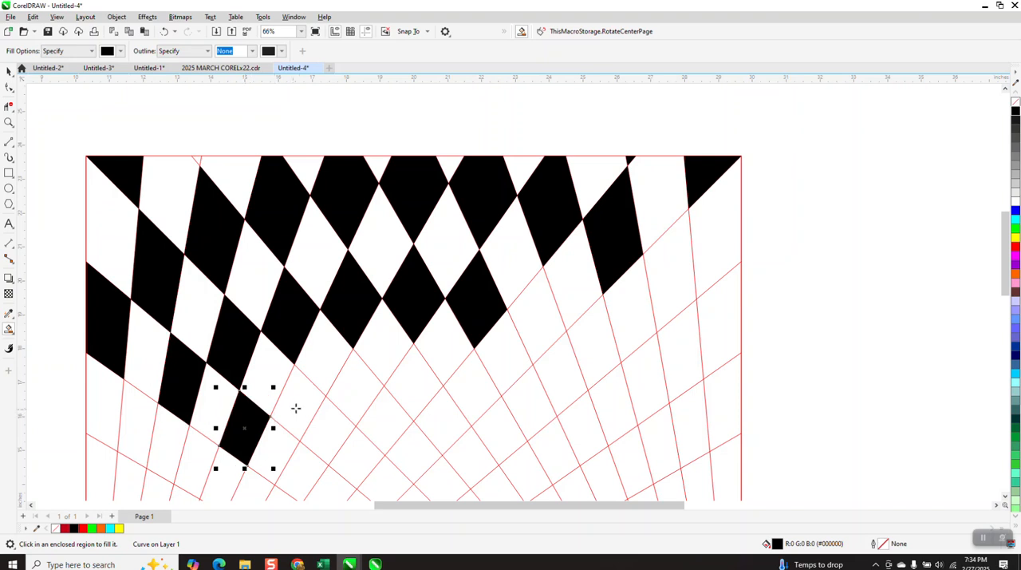
Fill alternate diamonds black in the rows below the filled ones, from left of centre to right of centre
{"action": "left_click", "coordinate": [300, 403]}
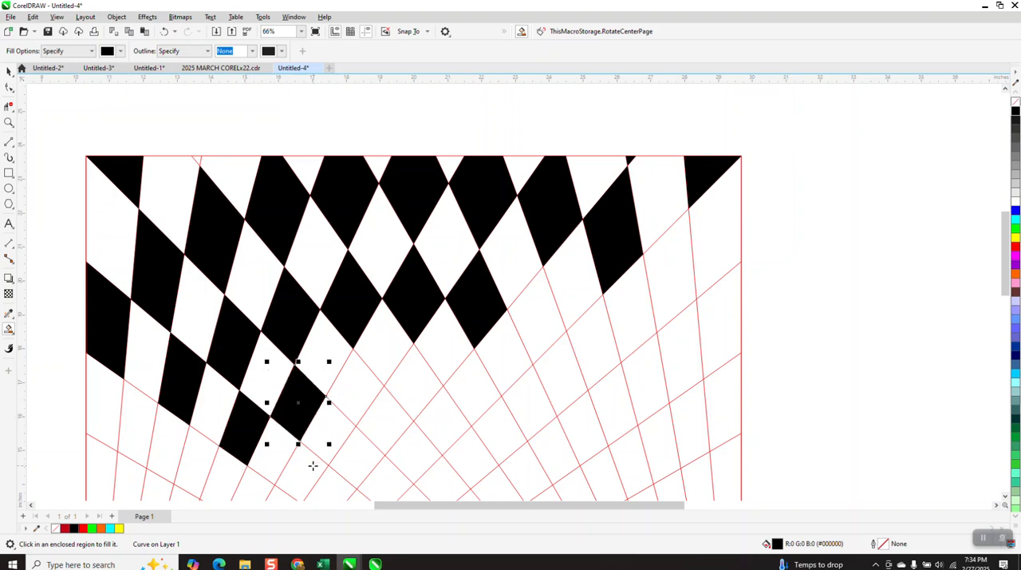
{"action": "left_click", "coordinate": [309, 469]}
{"action": "left_click", "coordinate": [353, 399]}
{"action": "left_click", "coordinate": [417, 384]}
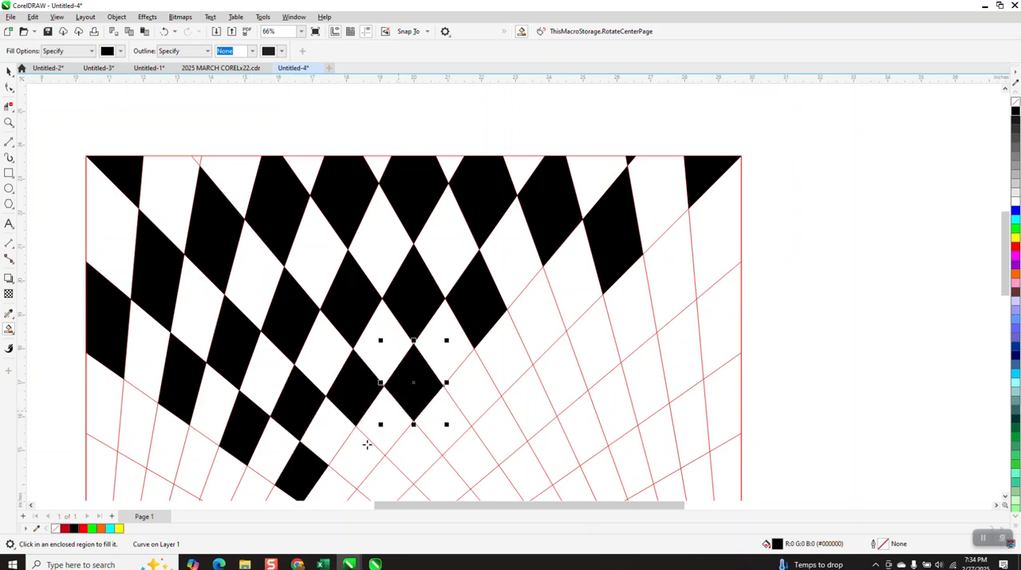
{"action": "left_click", "coordinate": [367, 444]}
{"action": "left_click", "coordinate": [423, 451]}
{"action": "left_click", "coordinate": [476, 402]}
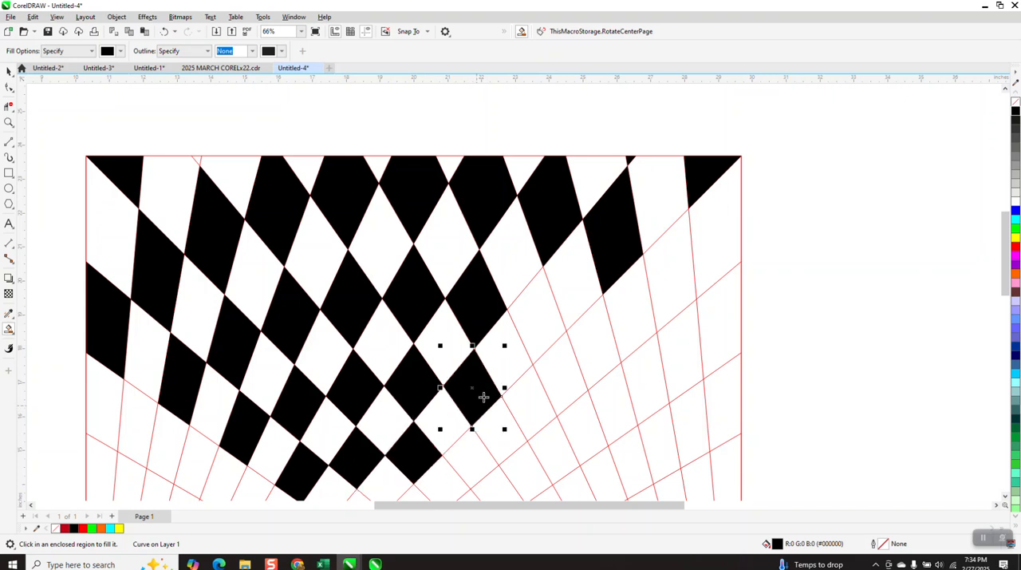
Fill alternate cells black on the right half below the filled rows, down to the lowest diamond on the centre line
{"action": "left_click", "coordinate": [539, 328]}
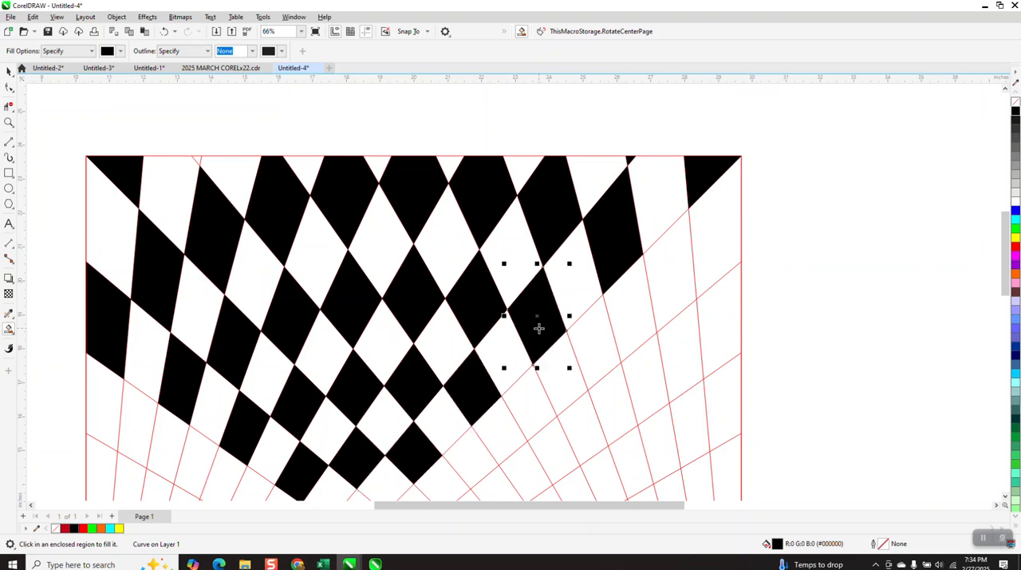
{"action": "left_click", "coordinate": [676, 269]}
{"action": "left_click", "coordinate": [573, 363]}
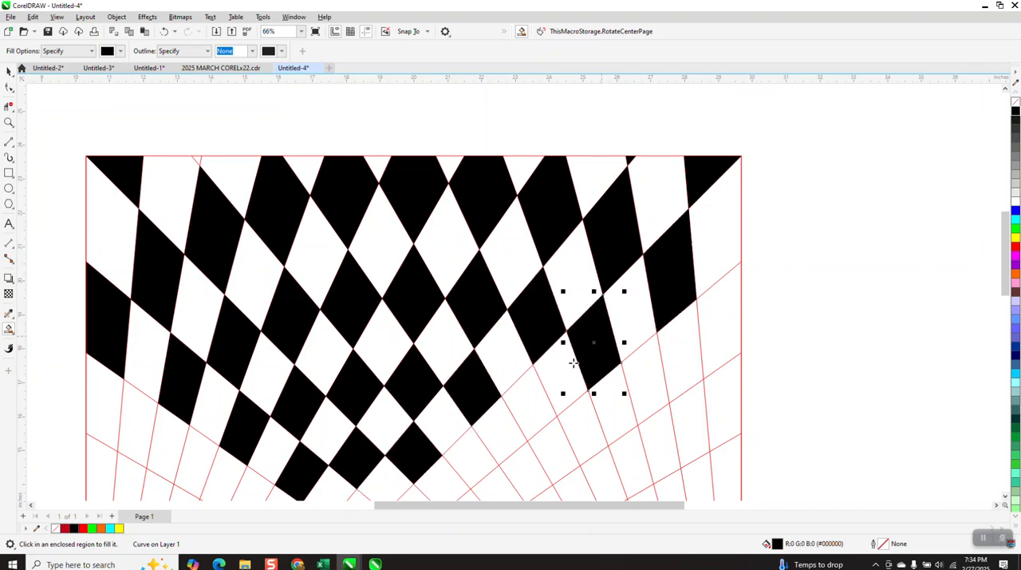
{"action": "left_click", "coordinate": [529, 396]}
{"action": "left_click", "coordinate": [465, 467]}
{"action": "scroll", "coordinate": [449, 435], "scroll_direction": "down", "scroll_amount": 2}
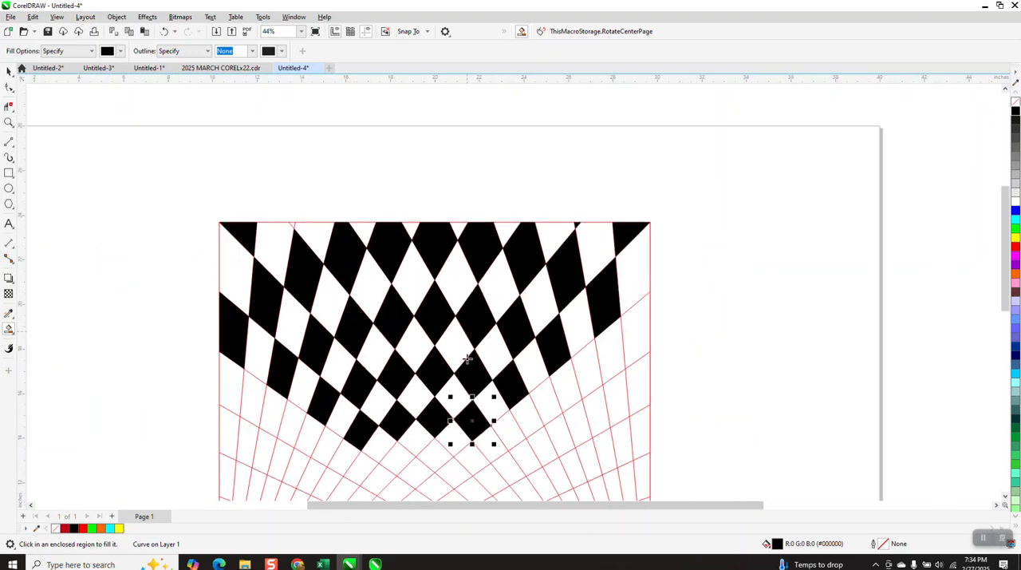
{"action": "left_click", "coordinate": [435, 457]}
{"action": "scroll", "coordinate": [399, 211], "scroll_direction": "down", "scroll_amount": 2}
Fill the tiny triangle on the left part of the square's top edge black
{"action": "left_click", "coordinate": [9, 122]}
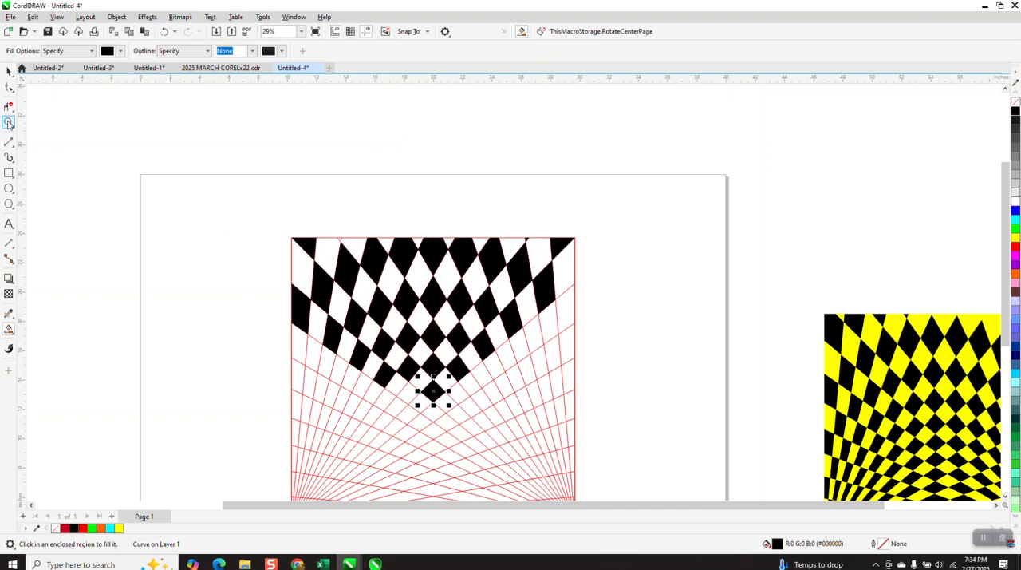
{"action": "left_click_drag", "start_coordinate": [316, 209], "coordinate": [627, 328]}
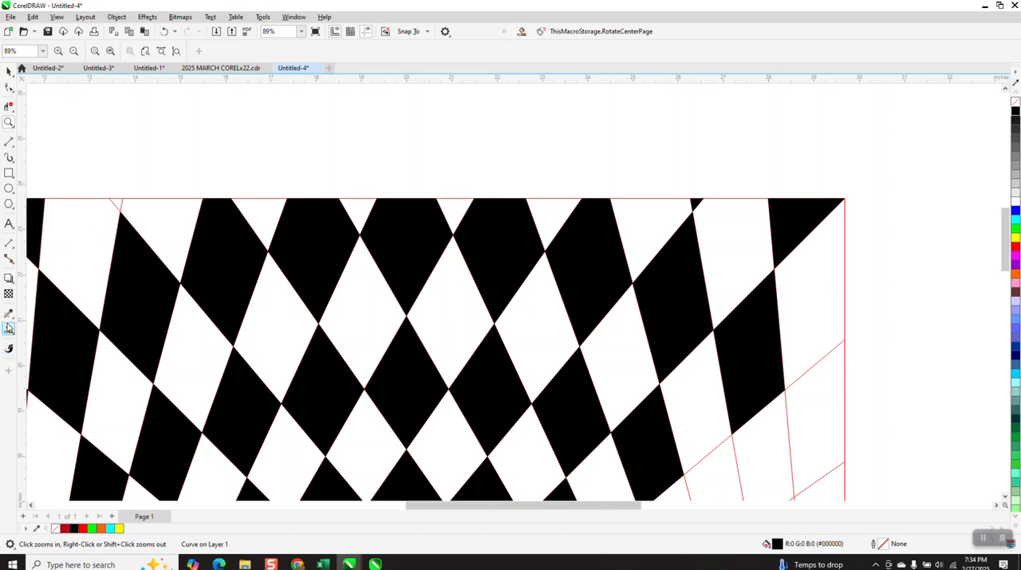
{"action": "left_click", "coordinate": [9, 328]}
{"action": "left_click", "coordinate": [116, 202]}
{"action": "scroll", "coordinate": [335, 164], "scroll_direction": "down", "scroll_amount": 5}
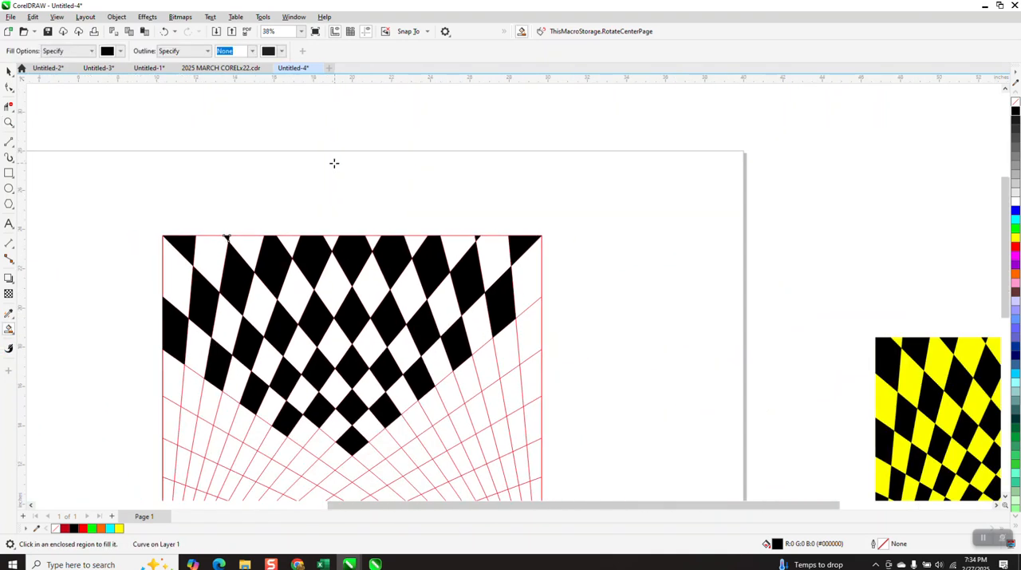
Fill the next diagonal's first three alternate cells black from the right edge inward, undoing the one misplaced fill
{"action": "left_click", "coordinate": [9, 122]}
{"action": "left_click_drag", "start_coordinate": [357, 280], "coordinate": [563, 510]}
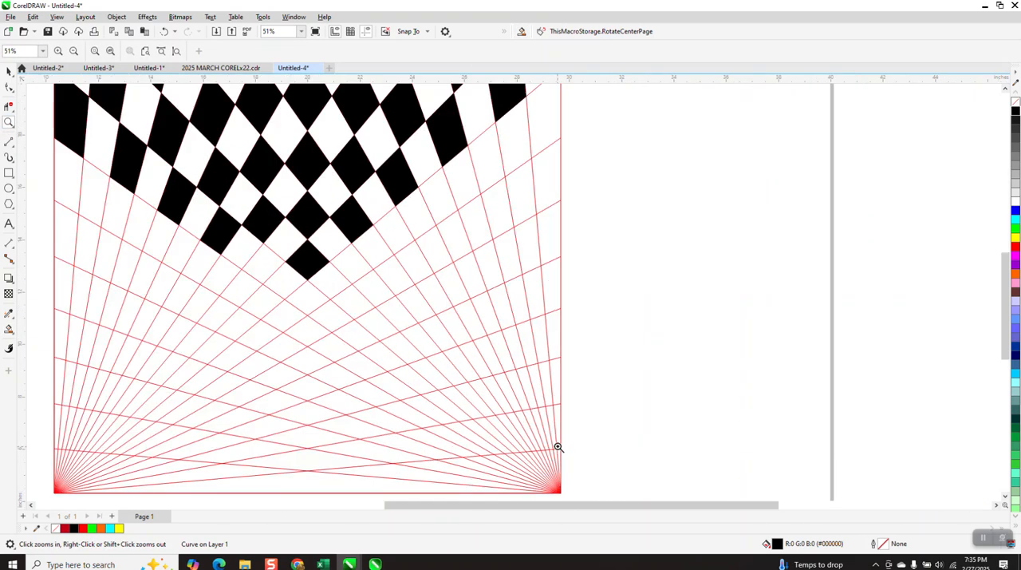
{"action": "scroll", "coordinate": [534, 344], "scroll_direction": "down", "scroll_amount": 1}
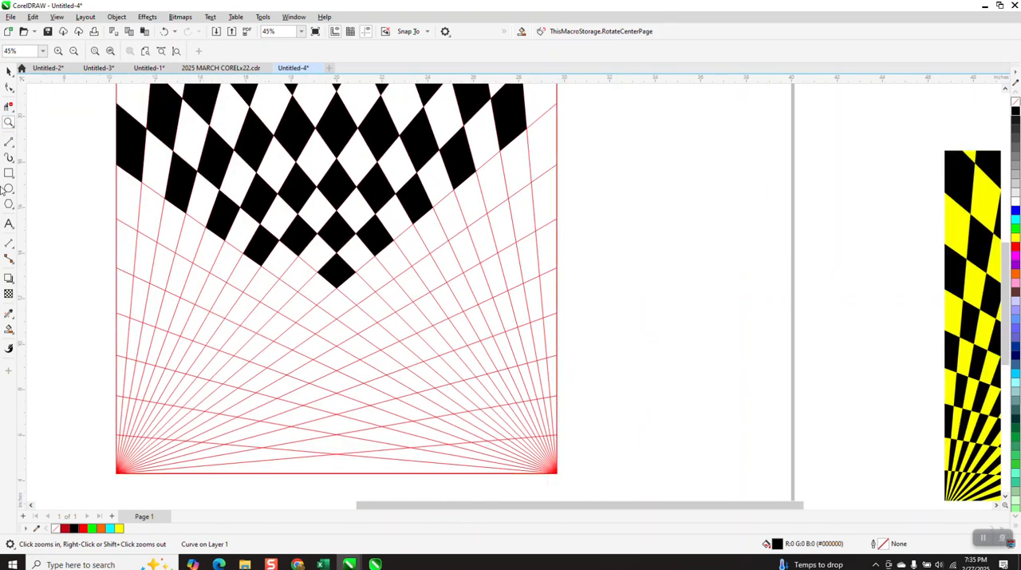
{"action": "left_click", "coordinate": [8, 328]}
{"action": "left_click", "coordinate": [542, 149]}
{"action": "left_click", "coordinate": [484, 184]}
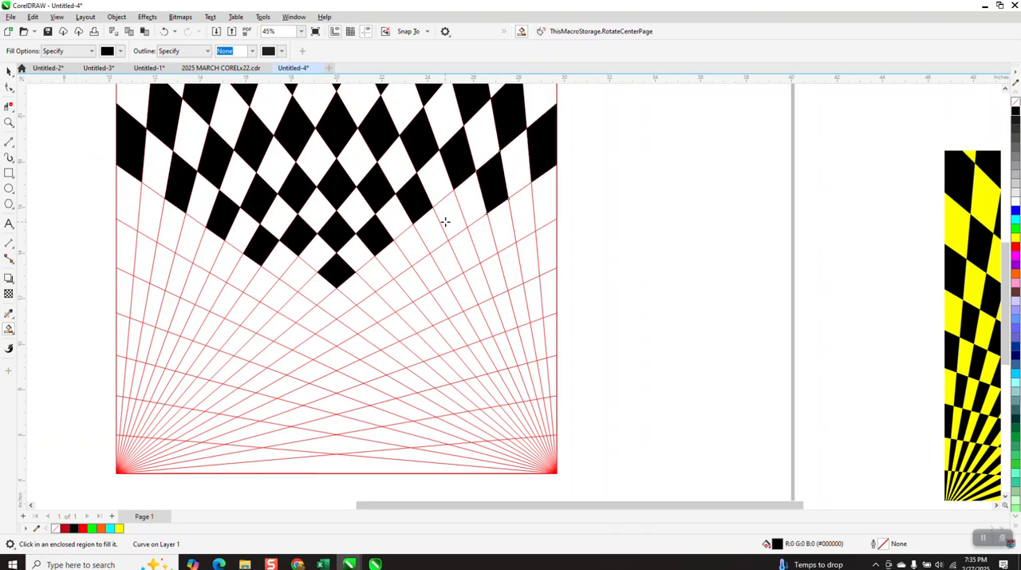
{"action": "left_click", "coordinate": [438, 232]}
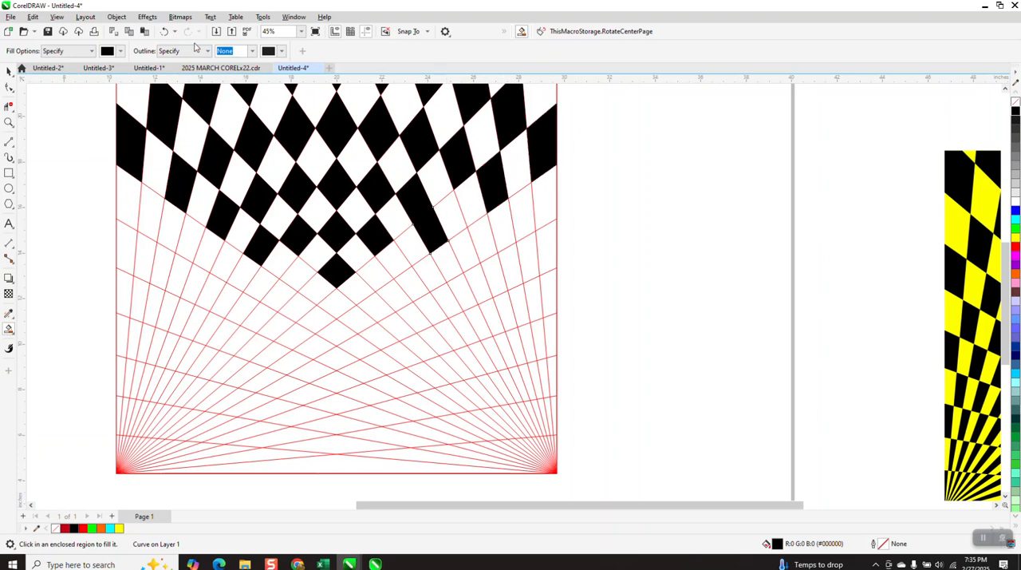
{"action": "left_click", "coordinate": [165, 31]}
{"action": "left_click", "coordinate": [449, 213]}
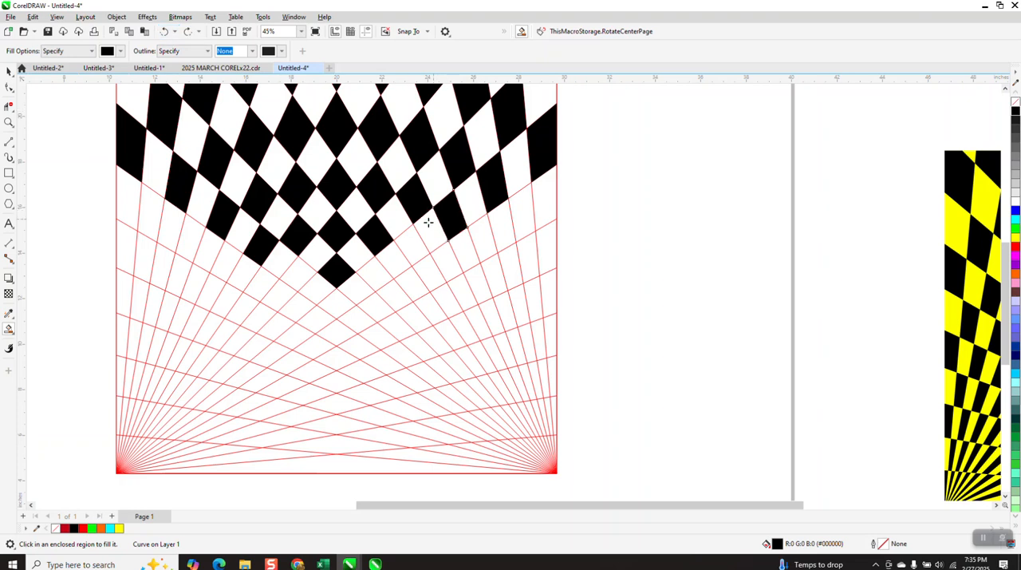
Continue filling alternate cells of the same diagonal black across the centre toward the lower-left corner
{"action": "left_click", "coordinate": [412, 244]}
{"action": "left_click", "coordinate": [384, 275]}
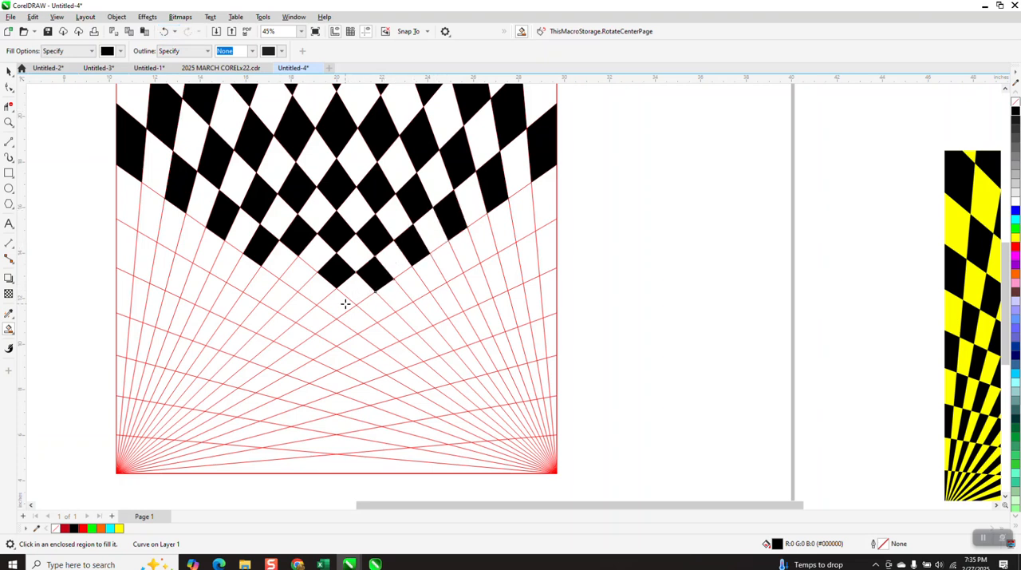
{"action": "left_click", "coordinate": [344, 303]}
{"action": "left_click", "coordinate": [292, 335]}
{"action": "left_click", "coordinate": [241, 376]}
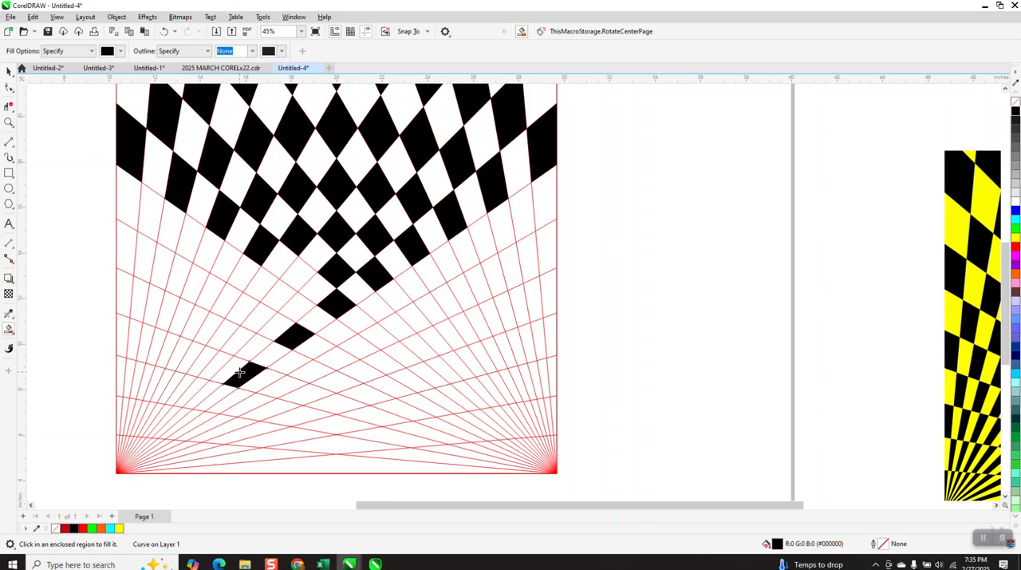
{"action": "left_click", "coordinate": [194, 412]}
Fill five alternate cells black near the square's right side, stepping down from the filled rows to the lower right
{"action": "left_click", "coordinate": [523, 206]}
{"action": "left_click", "coordinate": [482, 239]}
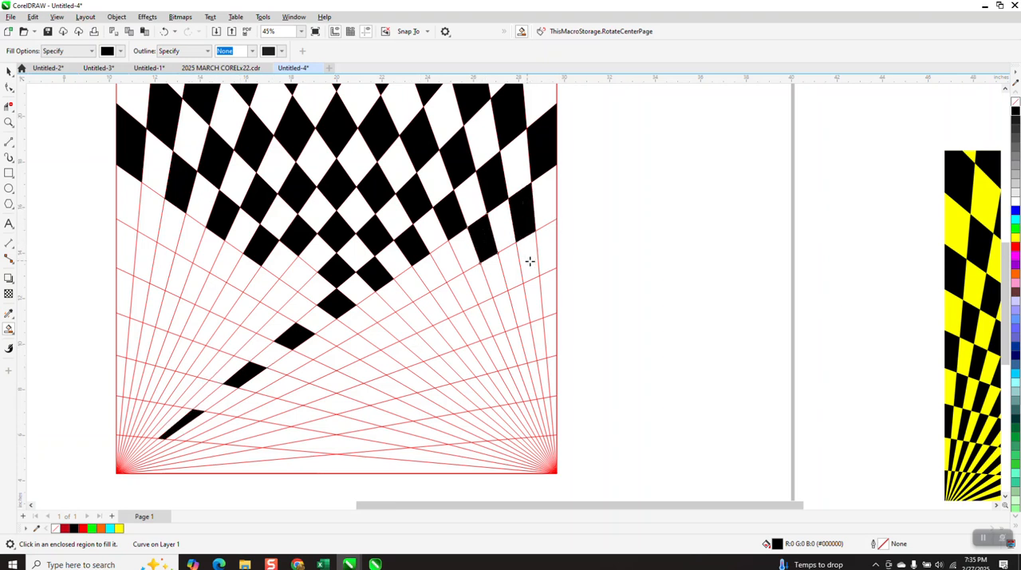
{"action": "left_click", "coordinate": [514, 261]}
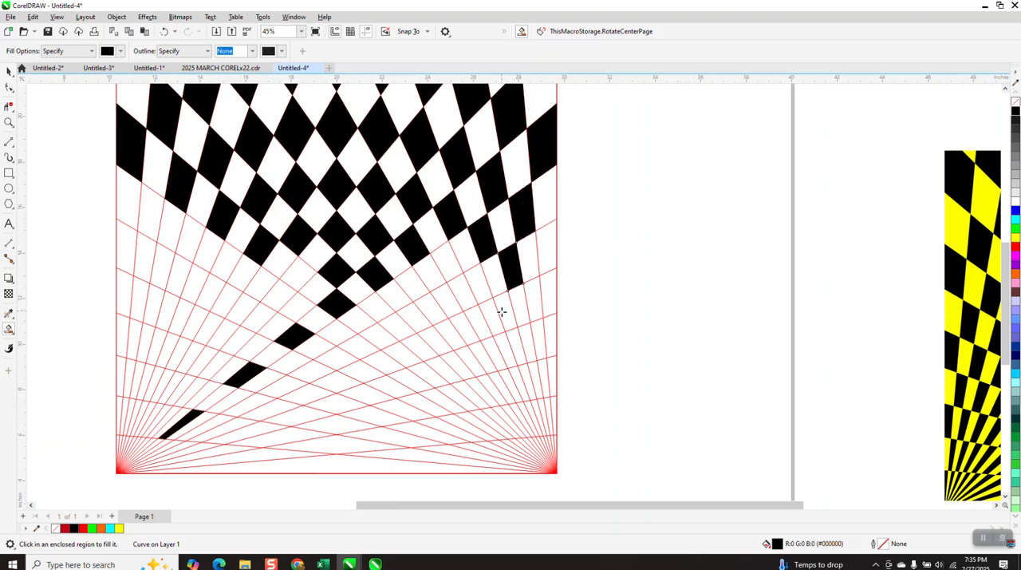
{"action": "left_click", "coordinate": [501, 311]}
{"action": "left_click", "coordinate": [503, 349]}
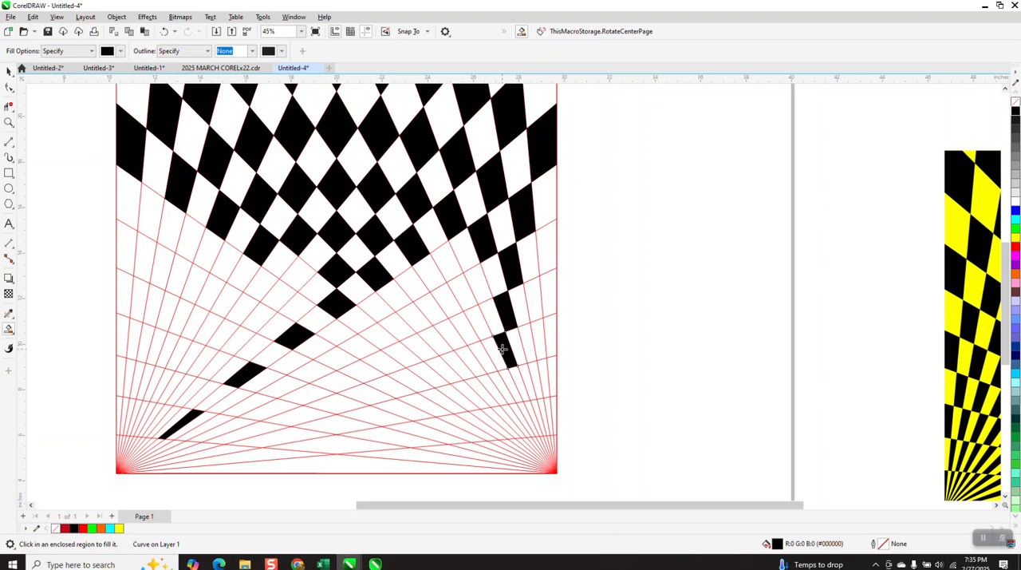
Fill alternate cells of the next diagonal black from the right half across the centre toward the lower-left corner, undoing the one misplaced fill
{"action": "left_click", "coordinate": [452, 271]}
{"action": "left_click", "coordinate": [414, 295]}
{"action": "left_click", "coordinate": [383, 315]}
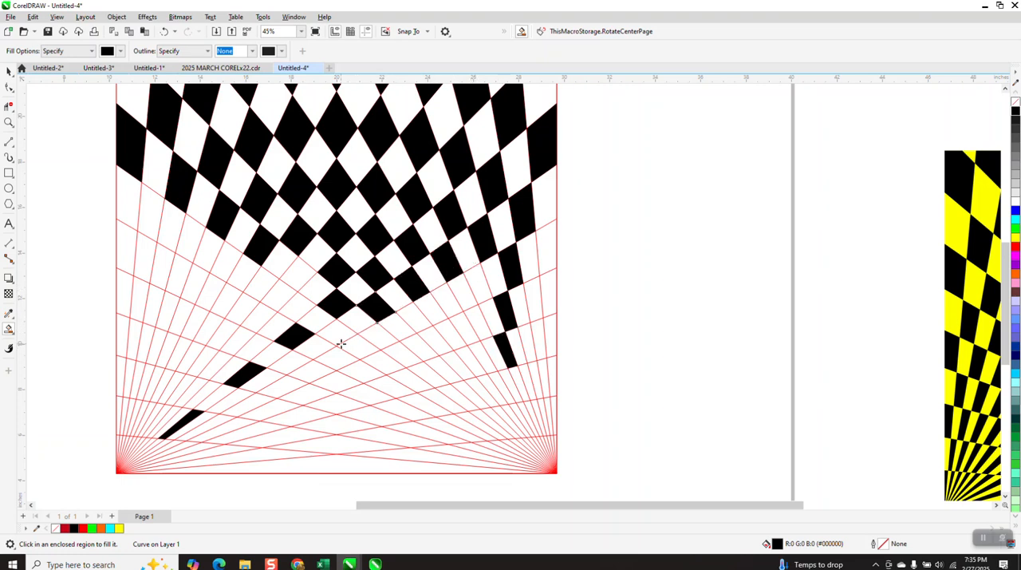
{"action": "left_click", "coordinate": [341, 341]}
{"action": "left_click", "coordinate": [268, 382]}
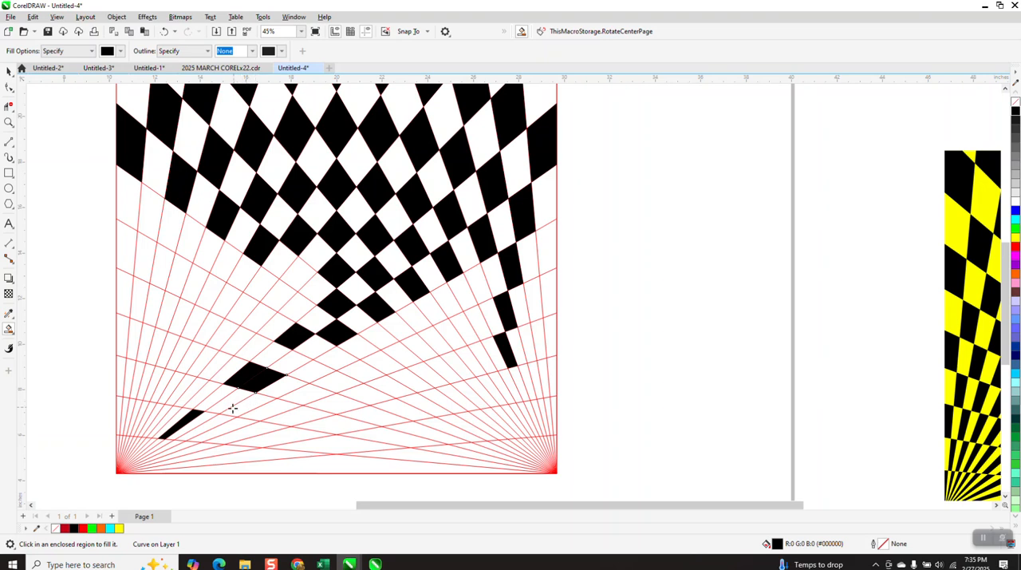
{"action": "left_click", "coordinate": [164, 32]}
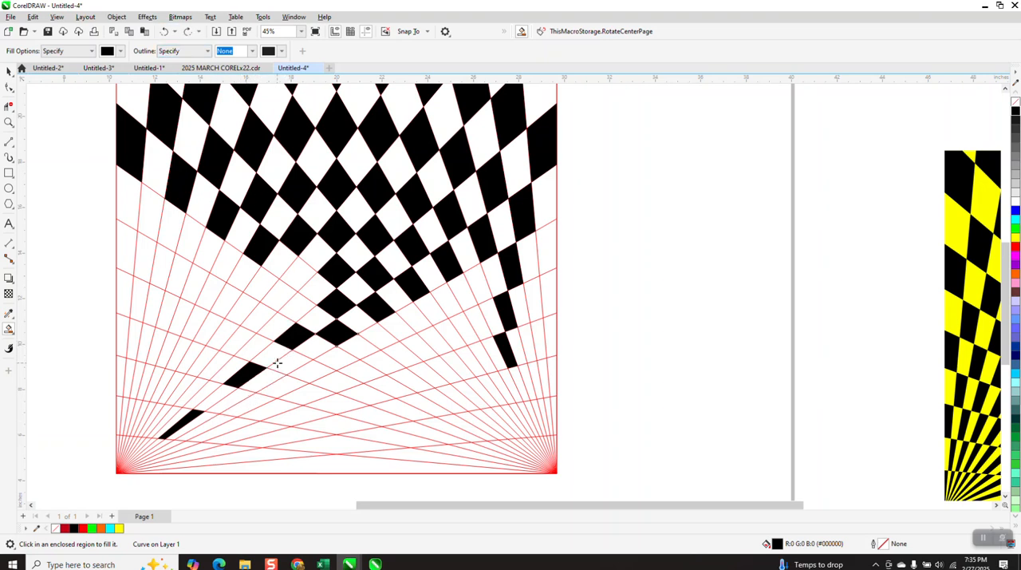
{"action": "left_click", "coordinate": [284, 360]}
{"action": "left_click", "coordinate": [237, 401]}
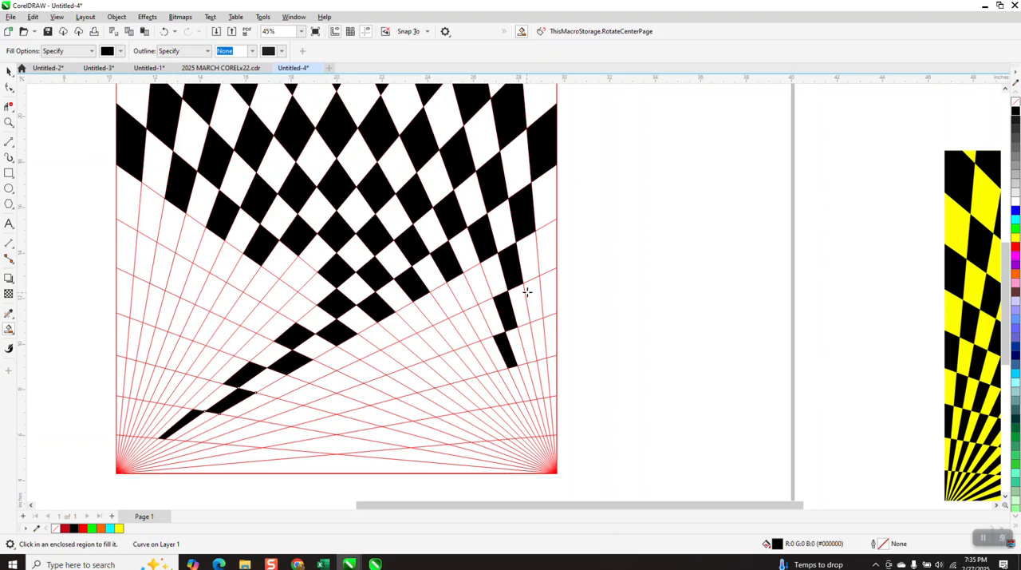
Fill three alternate cells black along the square's right edge and two in the adjacent column
{"action": "left_click", "coordinate": [542, 237]}
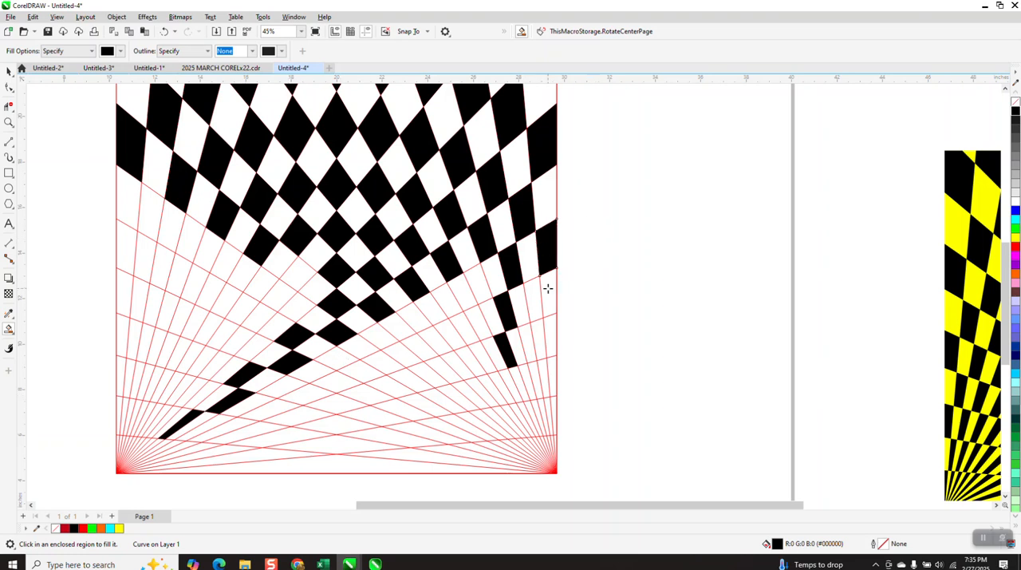
{"action": "left_click", "coordinate": [552, 331]}
{"action": "left_click", "coordinate": [552, 400]}
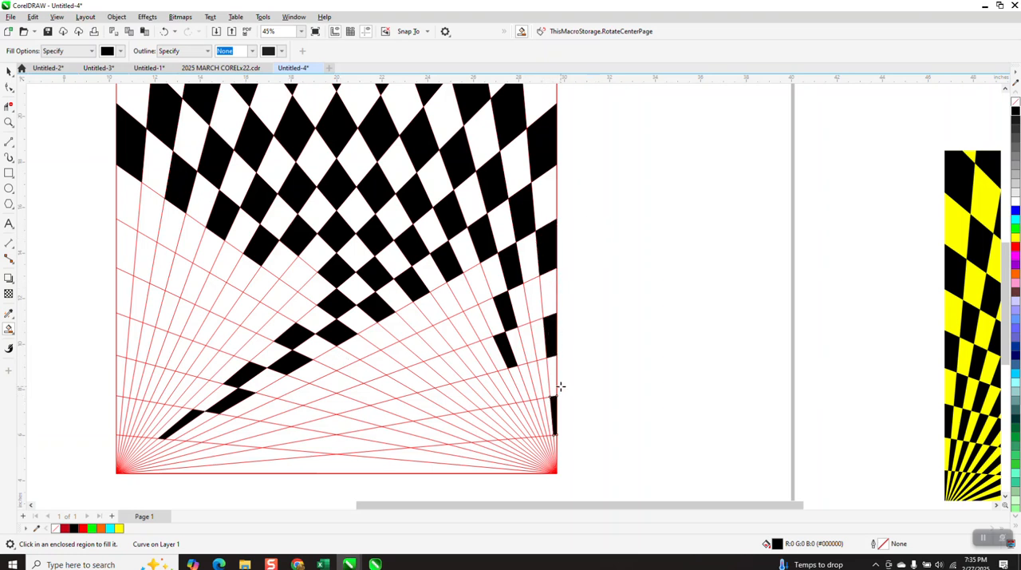
{"action": "left_click", "coordinate": [539, 300]}
{"action": "left_click", "coordinate": [530, 337]}
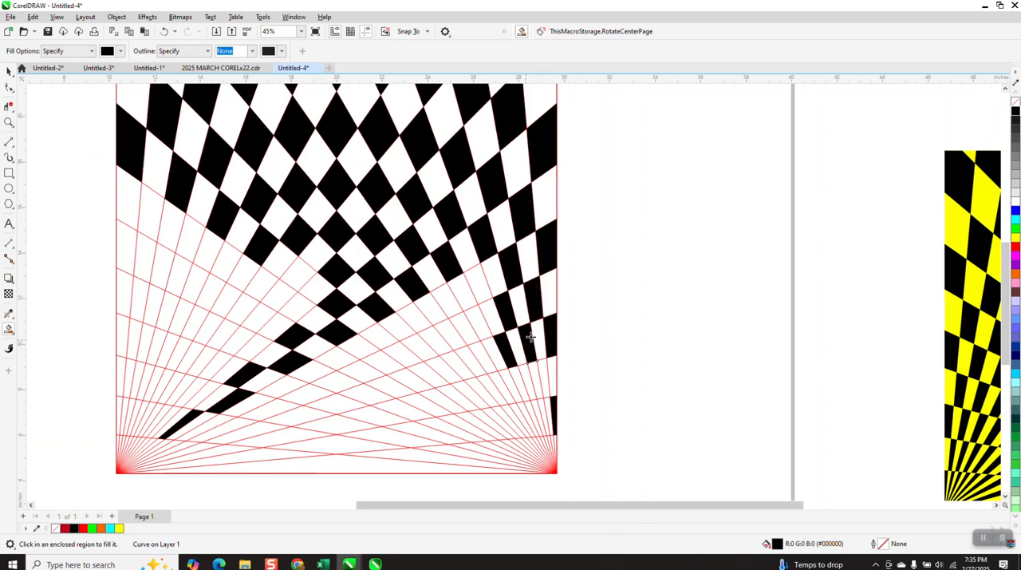
Fill the following diagonal's alternate cells black down to the lower-left fan, undoing the fill that lands in a wrong cell
{"action": "left_click", "coordinate": [479, 288]}
{"action": "left_click", "coordinate": [448, 303]}
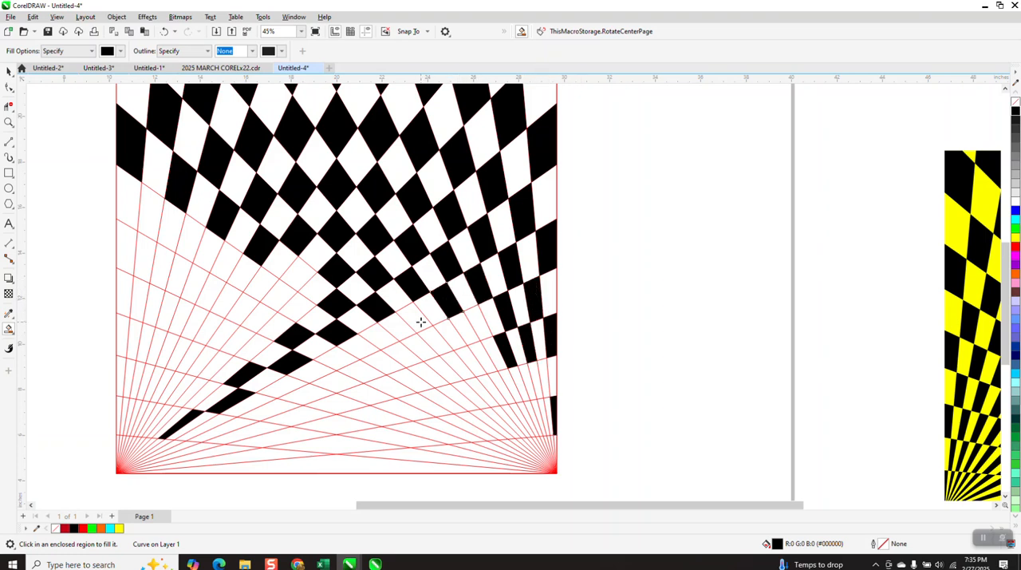
{"action": "left_click", "coordinate": [418, 320]}
{"action": "left_click", "coordinate": [380, 335]}
{"action": "left_click", "coordinate": [340, 359]}
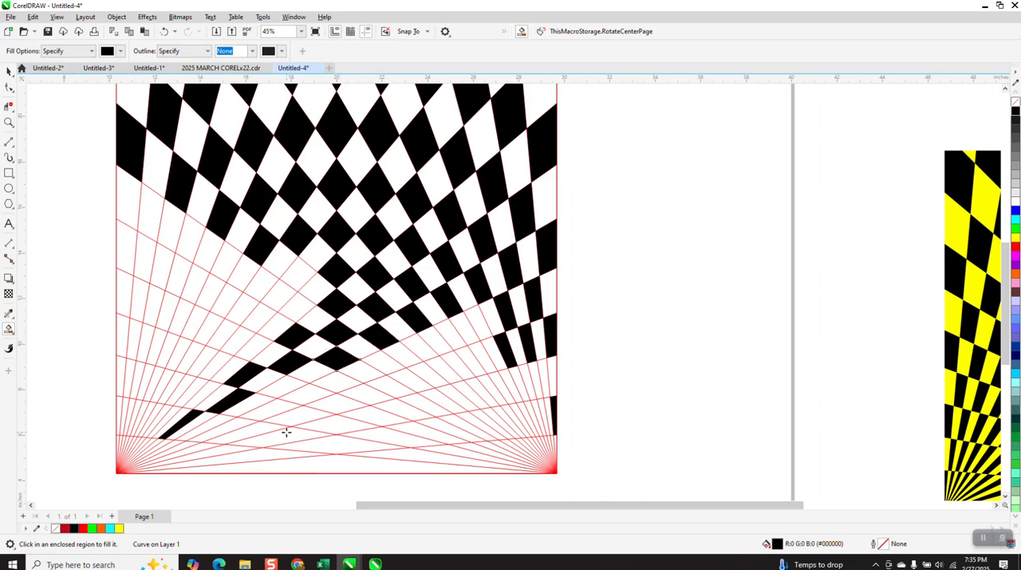
{"action": "left_click", "coordinate": [300, 375]}
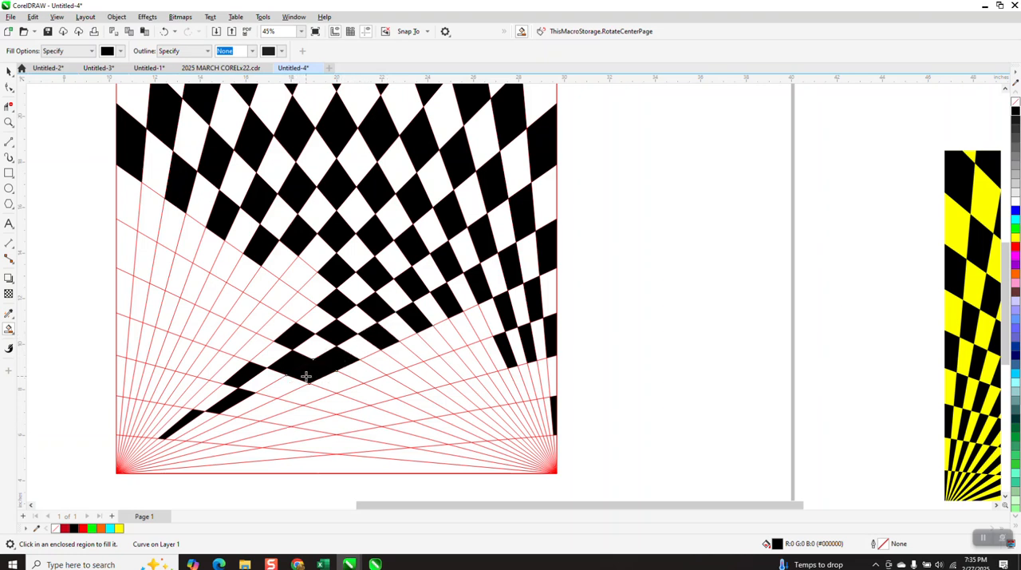
{"action": "left_click", "coordinate": [164, 31]}
{"action": "left_click", "coordinate": [286, 382]}
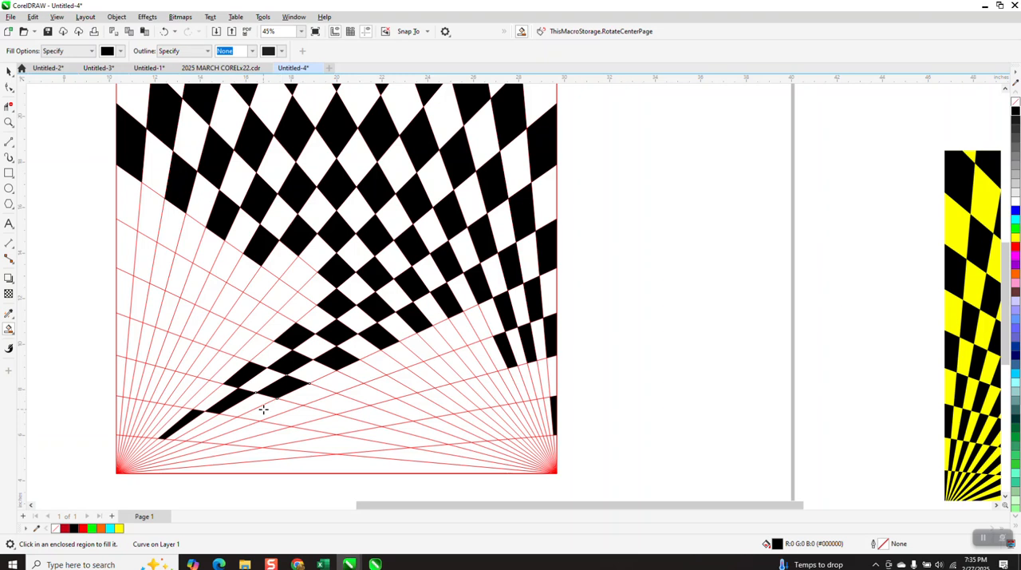
{"action": "left_click", "coordinate": [222, 418]}
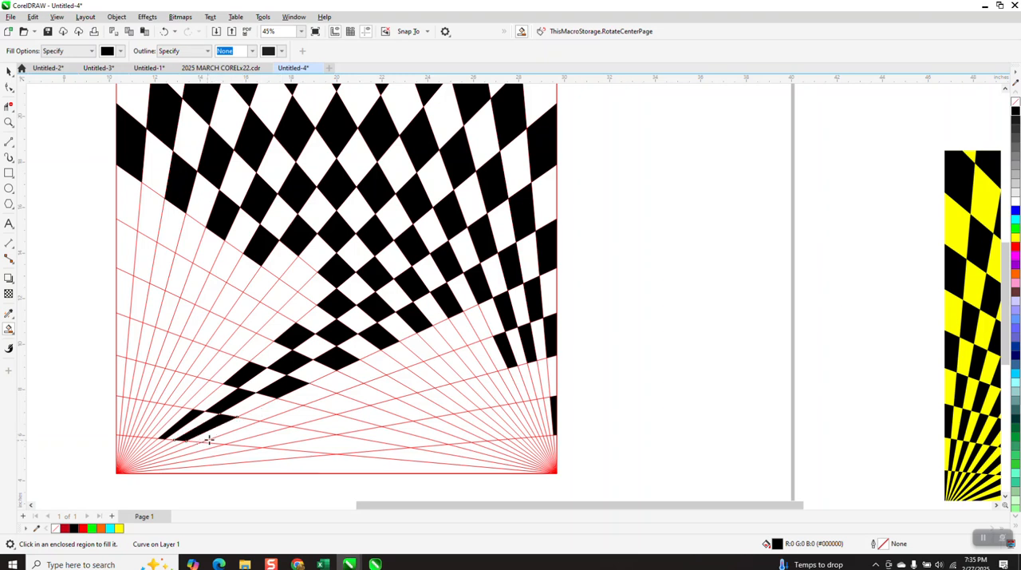
Fill two elongated cells black near the lower-left fan, plus the row of alternate cells rising from the centre line toward the right
{"action": "left_click", "coordinate": [239, 434]}
{"action": "left_click", "coordinate": [261, 417]}
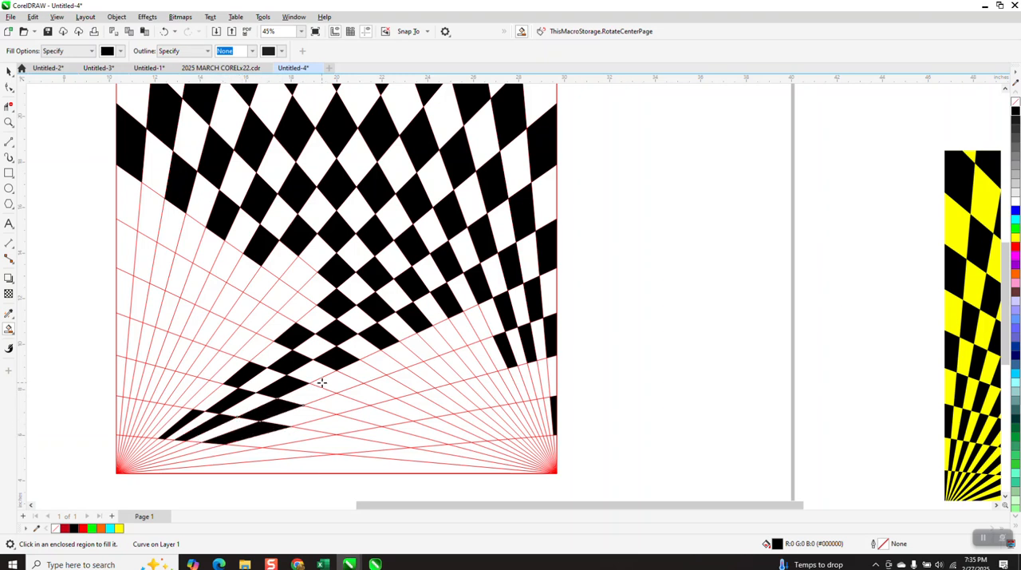
{"action": "left_click", "coordinate": [338, 382]}
{"action": "left_click", "coordinate": [389, 360]}
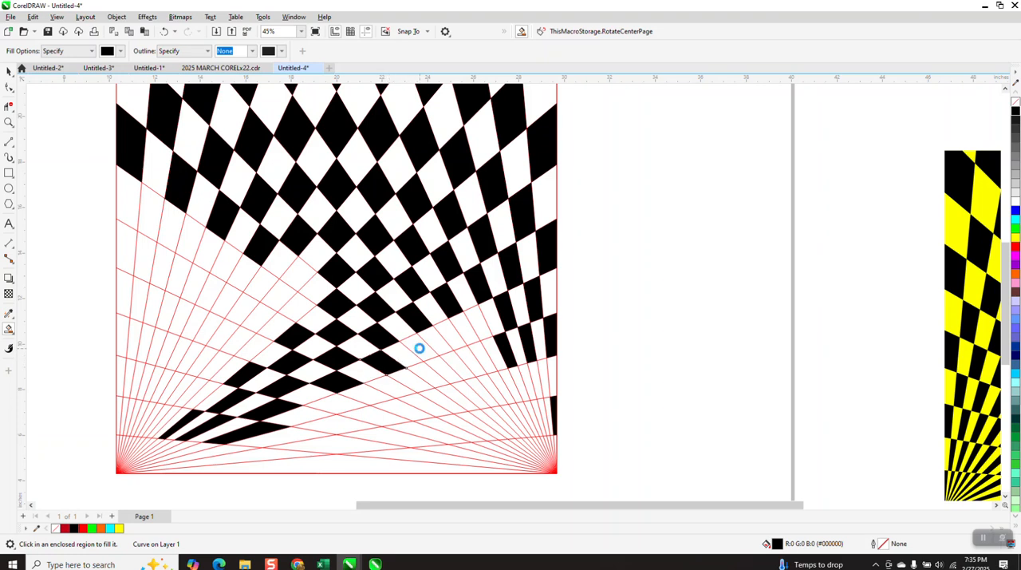
{"action": "left_click", "coordinate": [419, 346]}
{"action": "left_click", "coordinate": [451, 333]}
{"action": "left_click", "coordinate": [475, 320]}
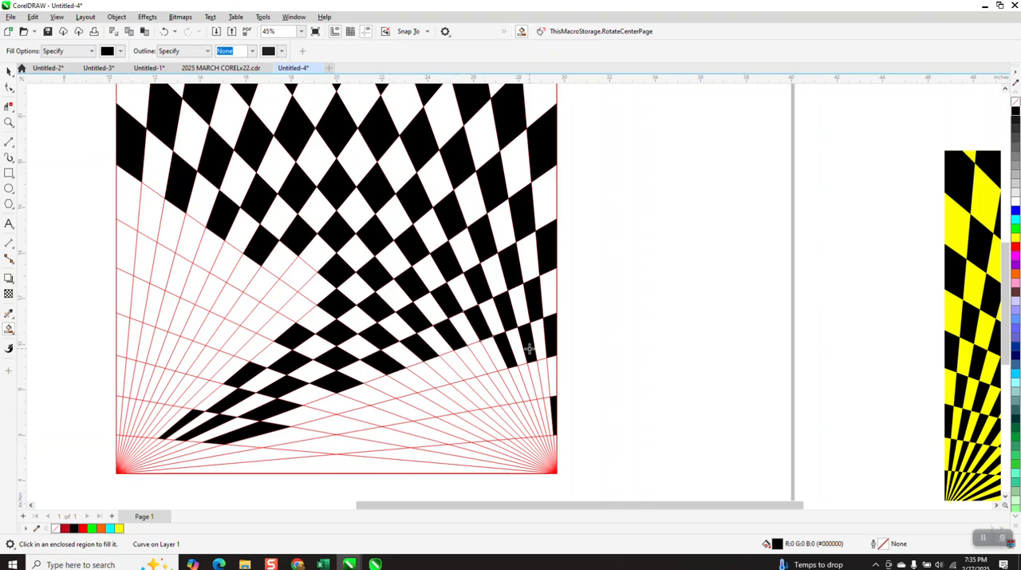
Fill the next row's alternate cells black from near the right edge inward to just right of the centre line
{"action": "left_click", "coordinate": [541, 373]}
{"action": "left_click", "coordinate": [525, 369]}
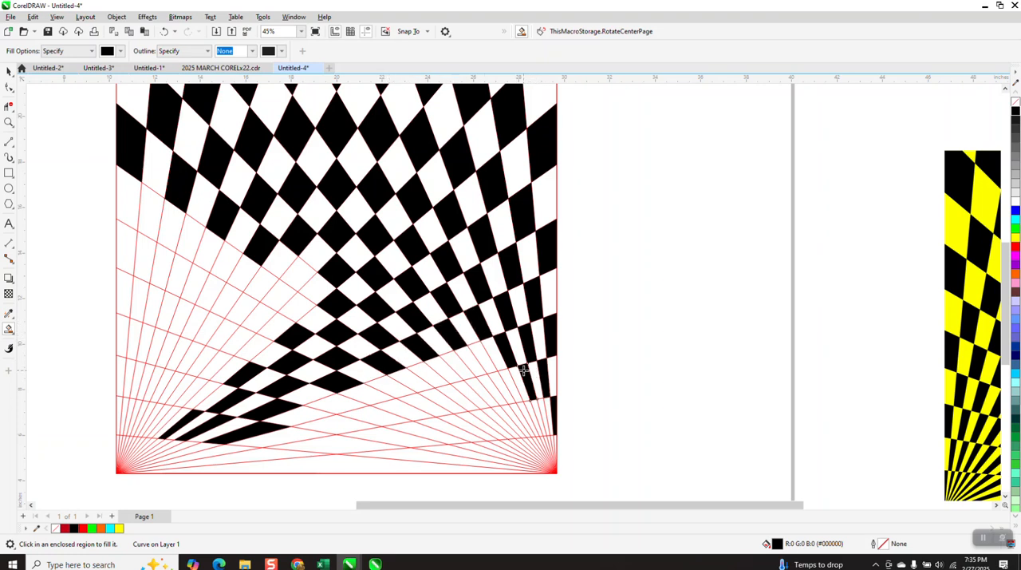
{"action": "left_click", "coordinate": [485, 359]}
{"action": "left_click", "coordinate": [455, 365]}
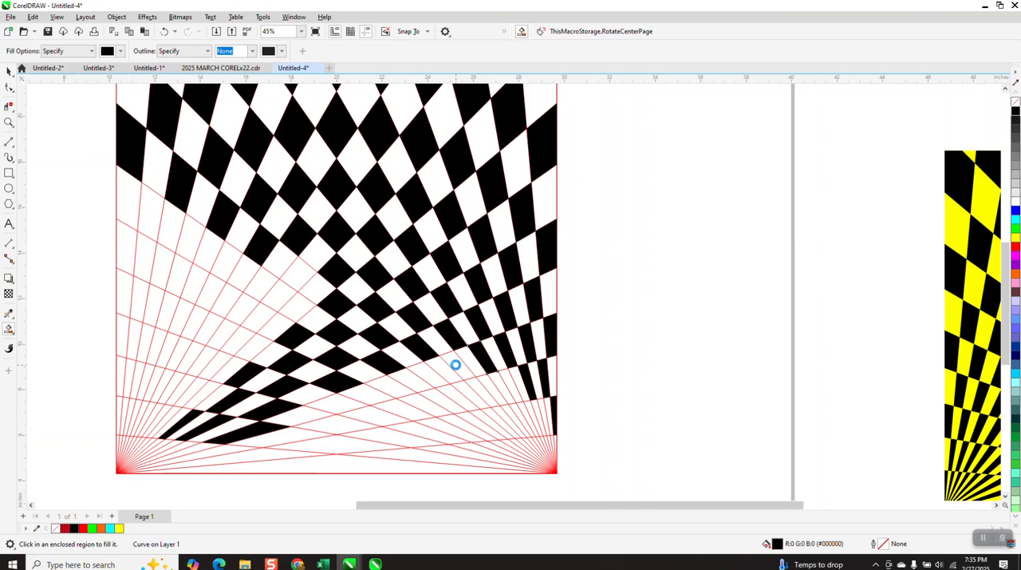
{"action": "left_click", "coordinate": [434, 373]}
{"action": "left_click", "coordinate": [395, 391]}
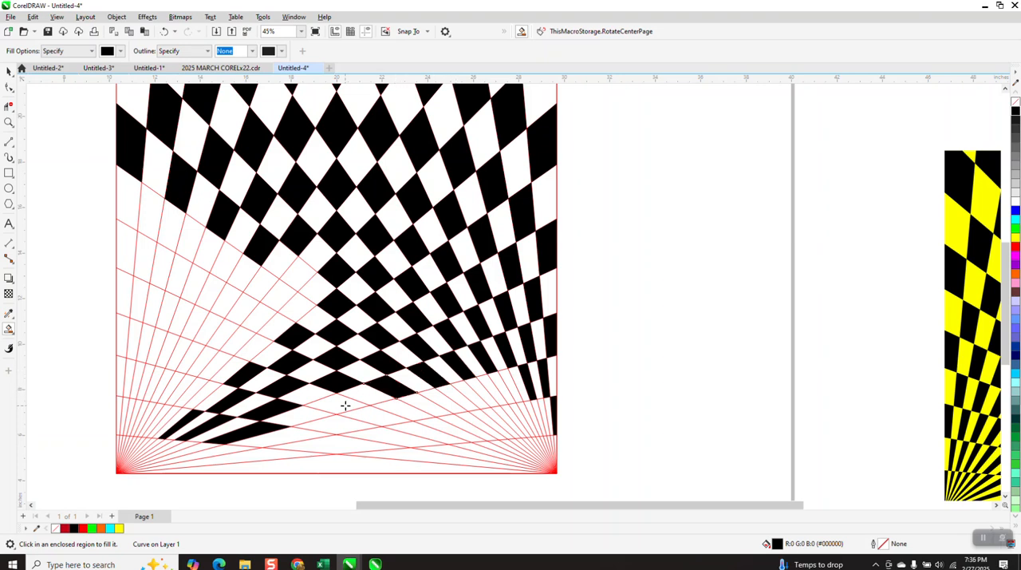
Fill the two lower centre diamonds black and continue with alternate cells toward the lower-right fan
{"action": "left_click", "coordinate": [344, 406]}
{"action": "left_click", "coordinate": [331, 432]}
{"action": "left_click", "coordinate": [394, 410]}
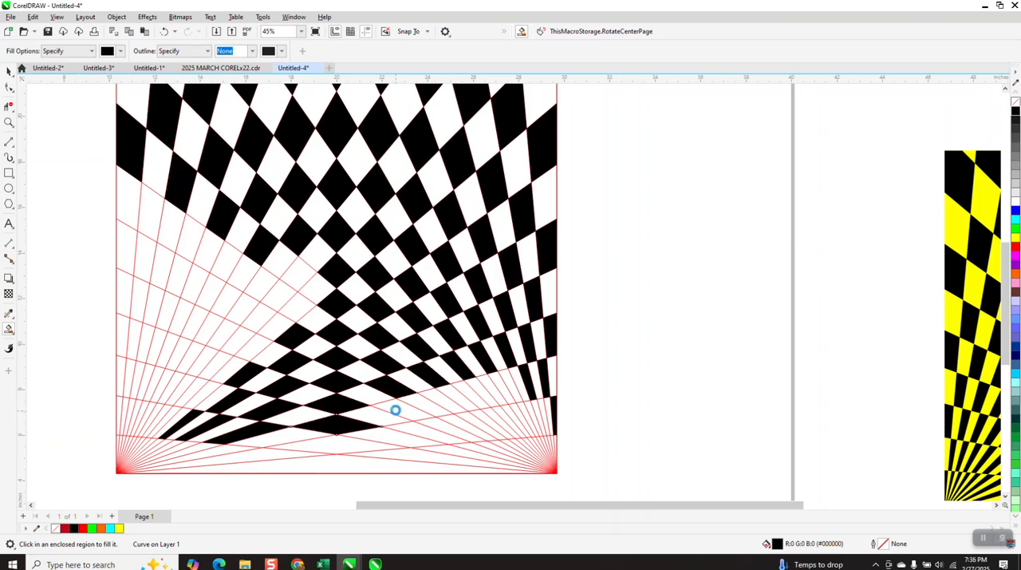
{"action": "left_click", "coordinate": [447, 399]}
{"action": "left_click", "coordinate": [473, 392]}
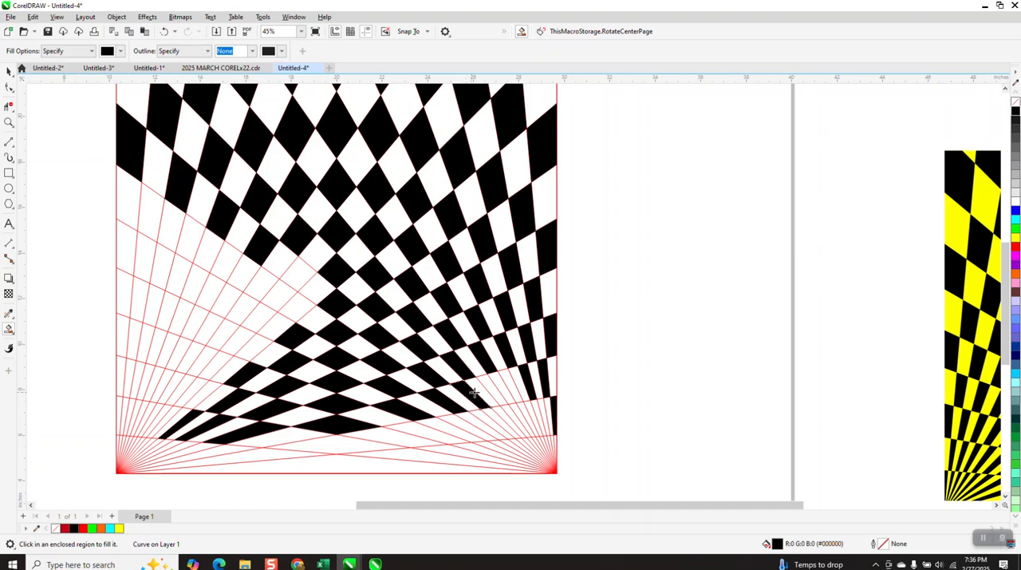
Fill the alternate cells above the lower-right fan black from the right edge inward, including the wide bottom diamond on the centre line
{"action": "scroll", "coordinate": [495, 299], "scroll_direction": "down", "scroll_amount": 2}
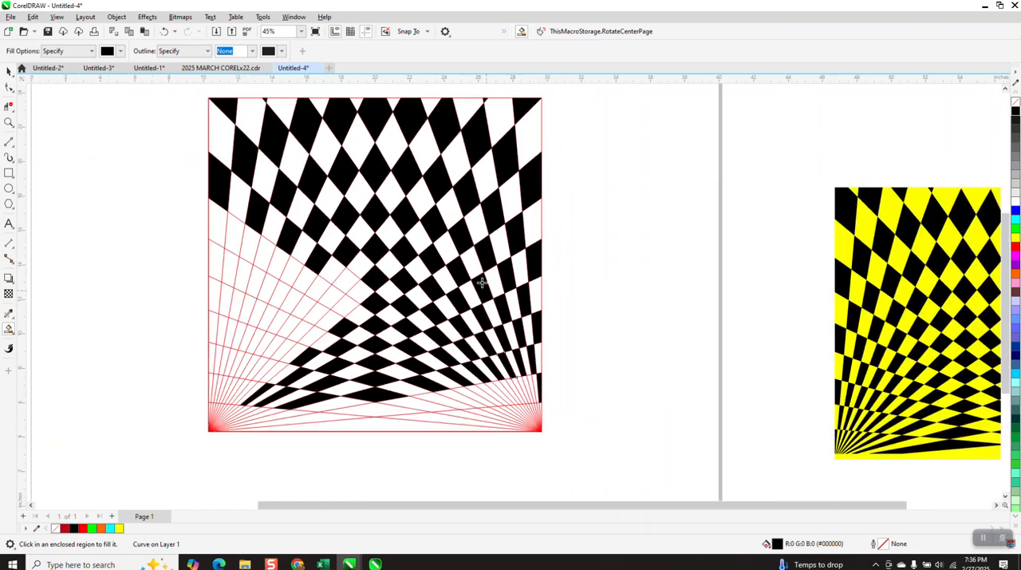
{"action": "left_click", "coordinate": [9, 122]}
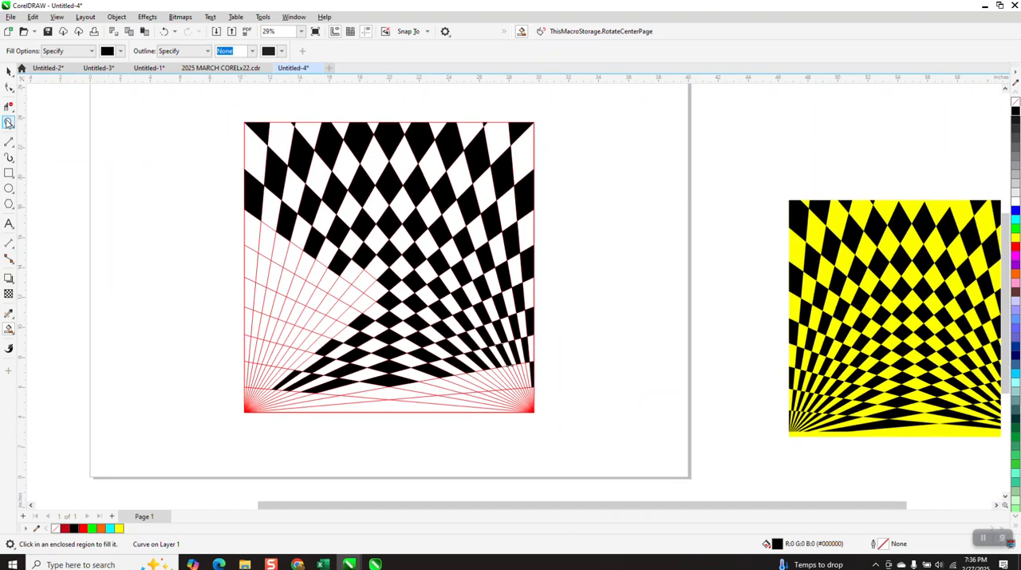
{"action": "left_click_drag", "start_coordinate": [376, 335], "coordinate": [615, 476]}
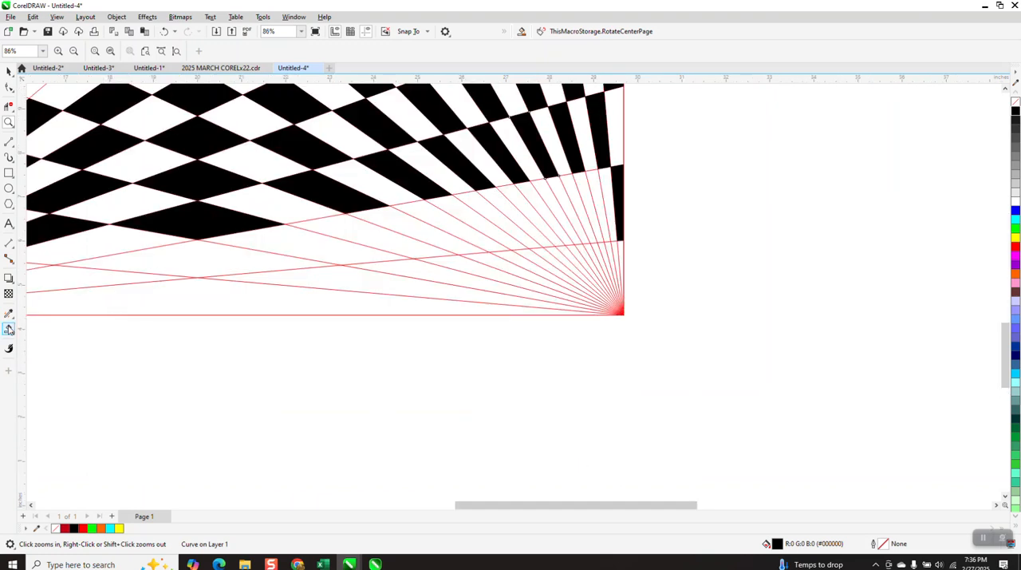
{"action": "left_click", "coordinate": [8, 328]}
{"action": "left_click", "coordinate": [594, 200]}
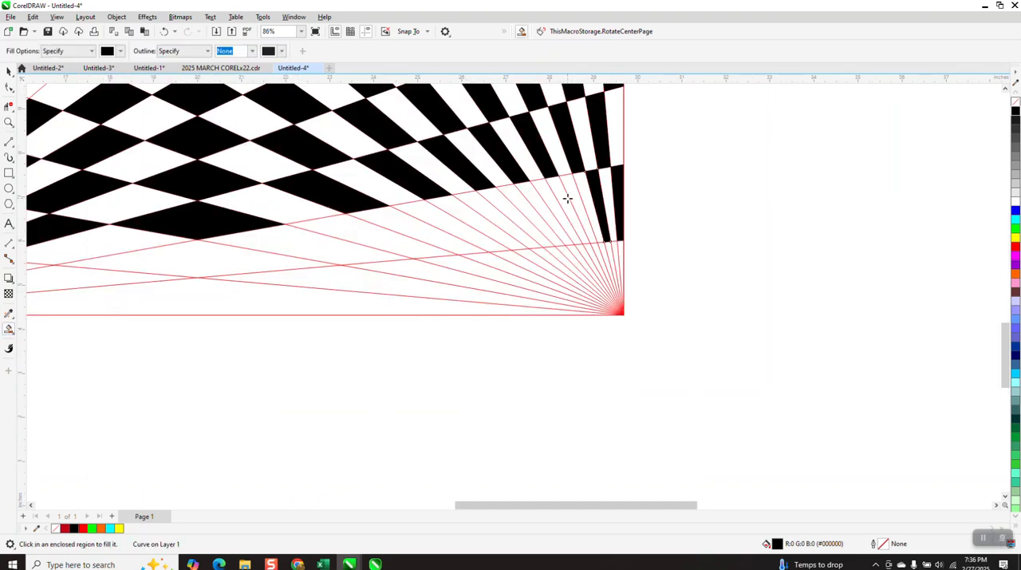
{"action": "left_click", "coordinate": [571, 196]}
{"action": "left_click", "coordinate": [548, 199]}
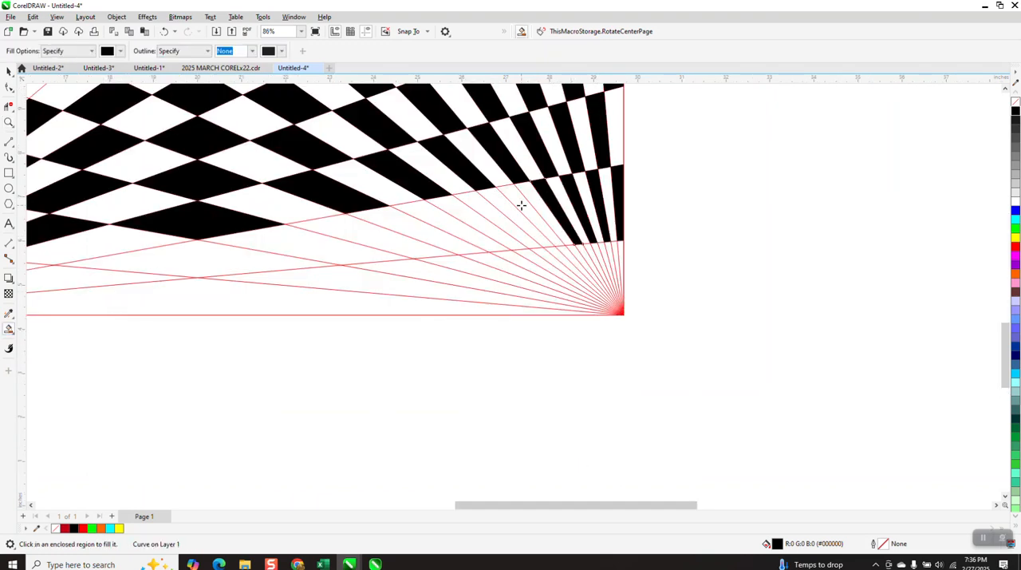
{"action": "left_click", "coordinate": [521, 202]}
{"action": "left_click", "coordinate": [463, 212]}
{"action": "left_click", "coordinate": [398, 221]}
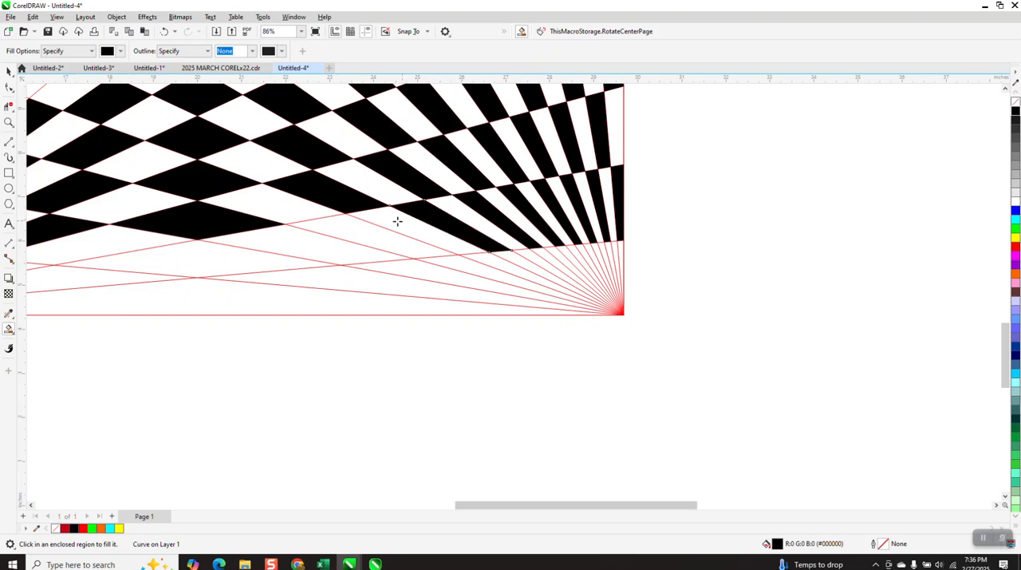
{"action": "left_click", "coordinate": [367, 227]}
{"action": "left_click", "coordinate": [205, 264]}
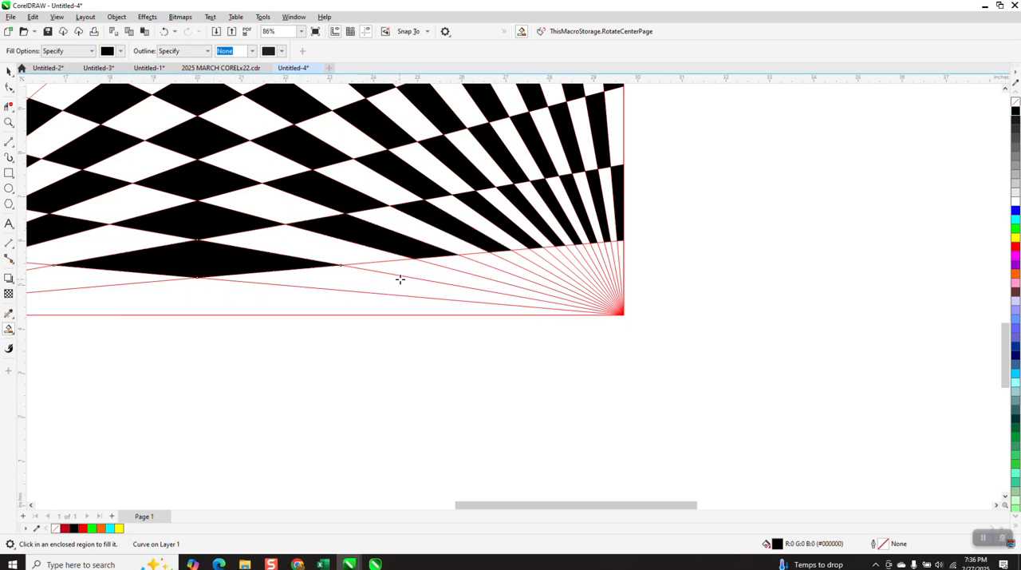
Fill the alternate narrow slivers that converge at the square's lower-right corner black
{"action": "left_click", "coordinate": [476, 272]}
{"action": "left_click", "coordinate": [493, 264]}
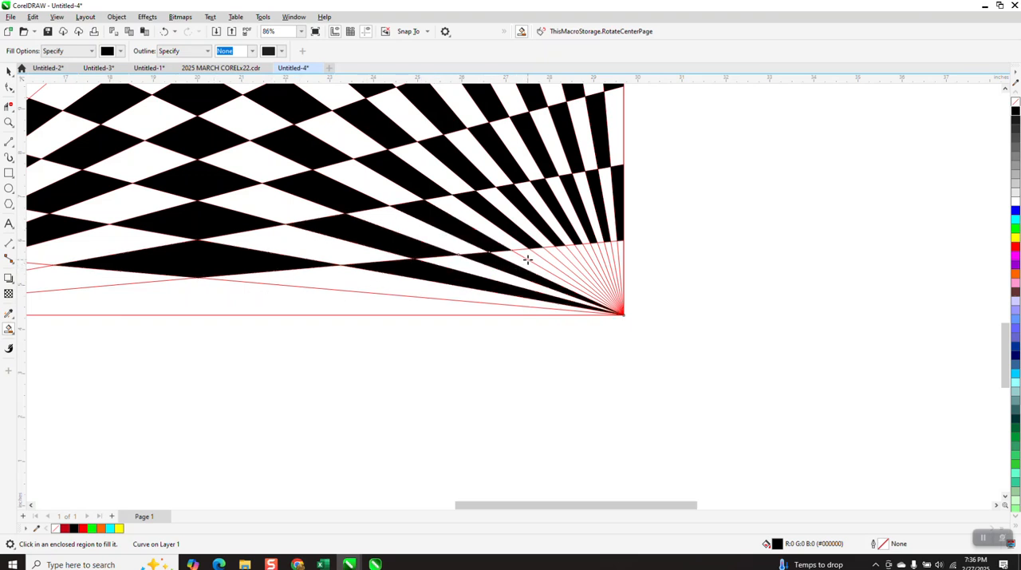
{"action": "left_click", "coordinate": [556, 254]}
{"action": "left_click", "coordinate": [597, 251]}
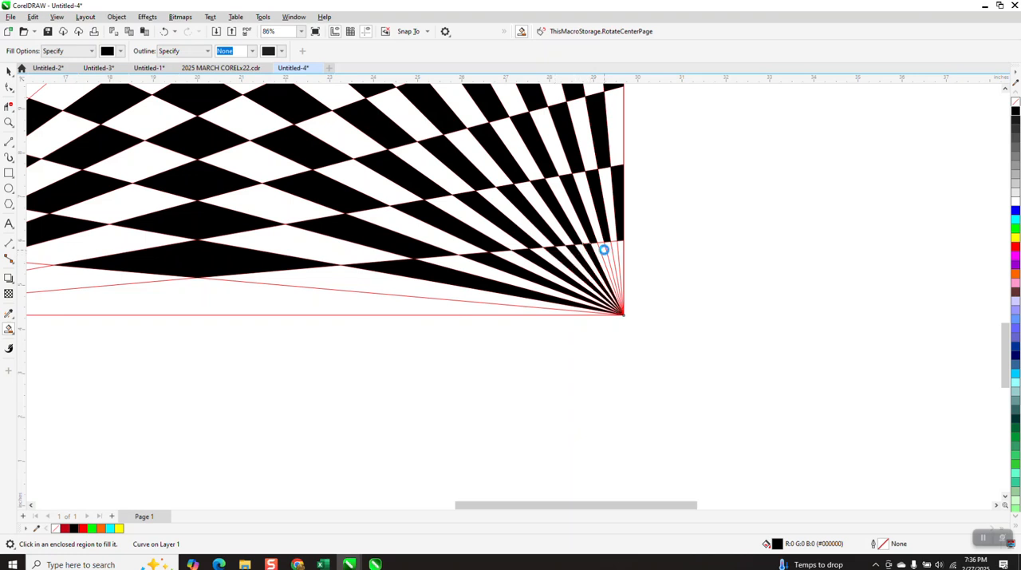
{"action": "left_click", "coordinate": [618, 249]}
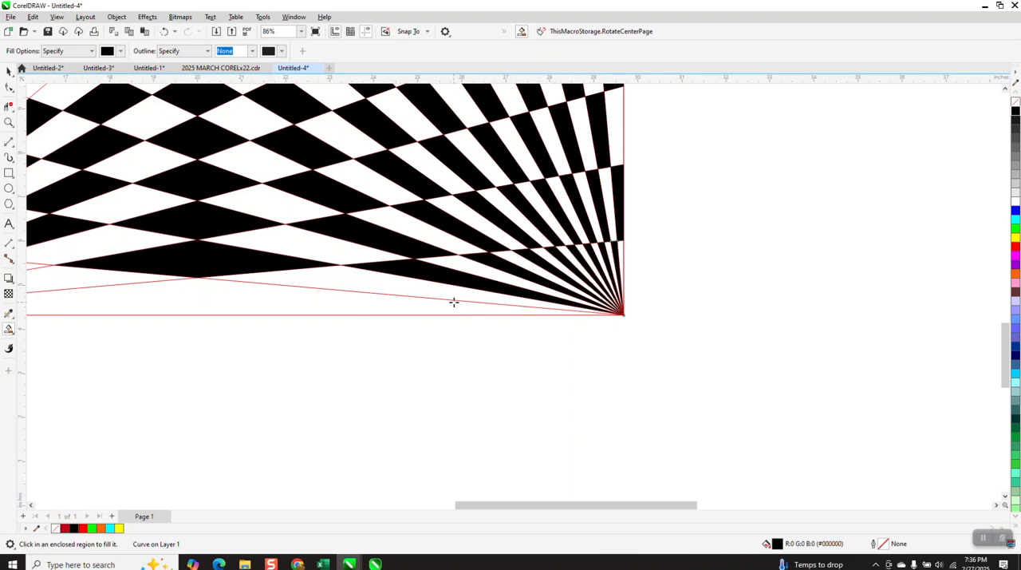
Fill the alternate cells of the uppermost two unfilled rows in the left-hand gap black, working from near the left edge inward to the centre diamonds
{"action": "scroll", "coordinate": [598, 275], "scroll_direction": "down", "scroll_amount": 1}
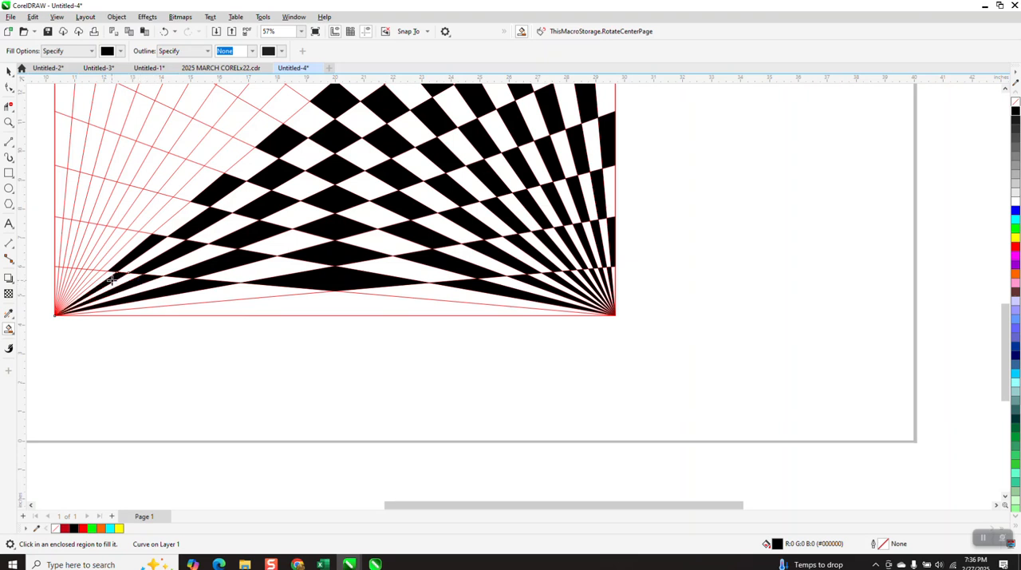
{"action": "scroll", "coordinate": [266, 261], "scroll_direction": "down", "scroll_amount": 1}
{"action": "scroll", "coordinate": [265, 261], "scroll_direction": "down", "scroll_amount": 1}
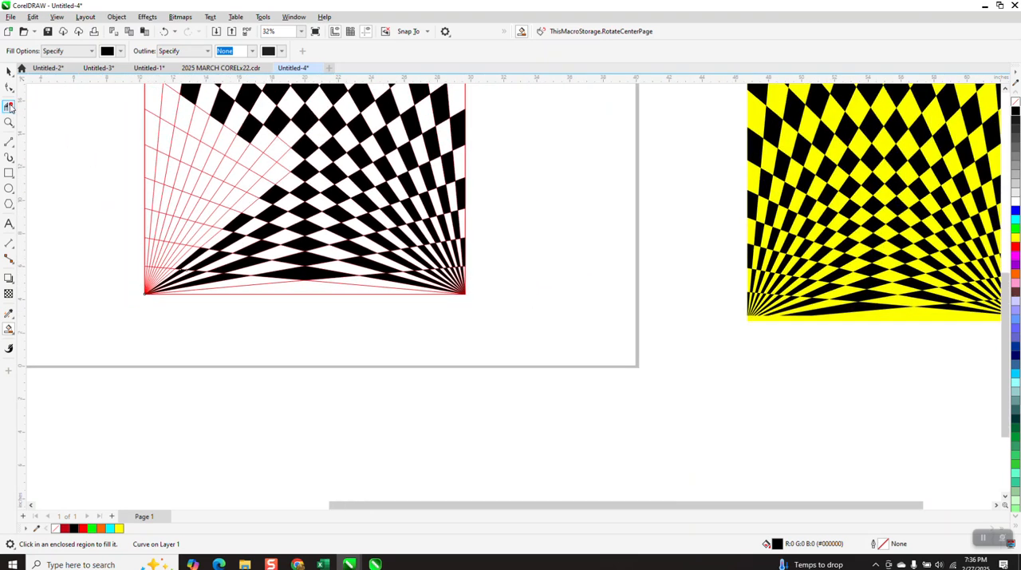
{"action": "left_click", "coordinate": [9, 106]}
{"action": "left_click", "coordinate": [14, 115]}
{"action": "scroll", "coordinate": [254, 187], "scroll_direction": "down", "scroll_amount": 1}
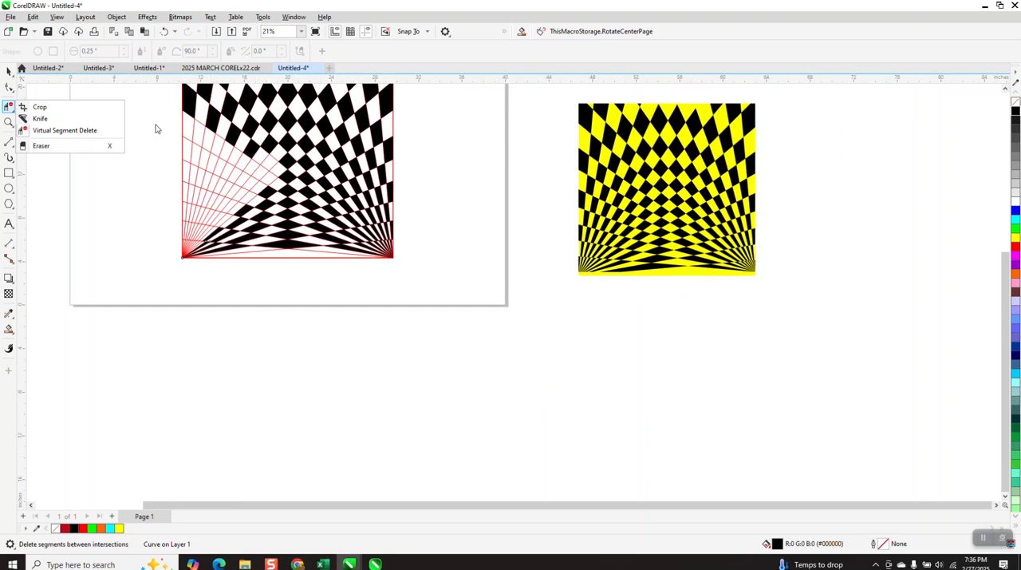
{"action": "left_click", "coordinate": [9, 122]}
{"action": "left_click_drag", "start_coordinate": [123, 106], "coordinate": [420, 286]}
{"action": "left_click", "coordinate": [9, 328]}
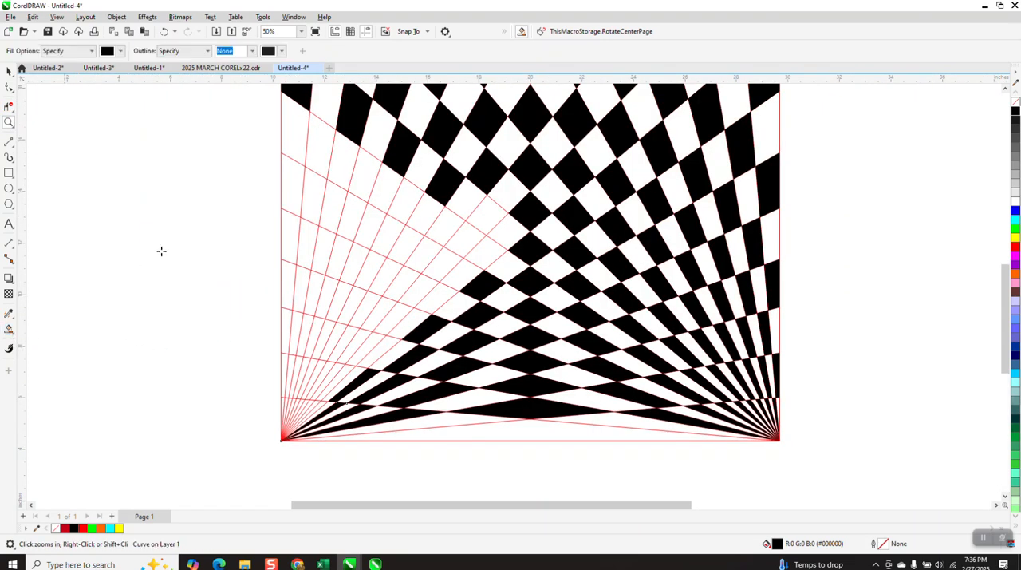
{"action": "left_click", "coordinate": [315, 154]}
{"action": "left_click", "coordinate": [367, 176]}
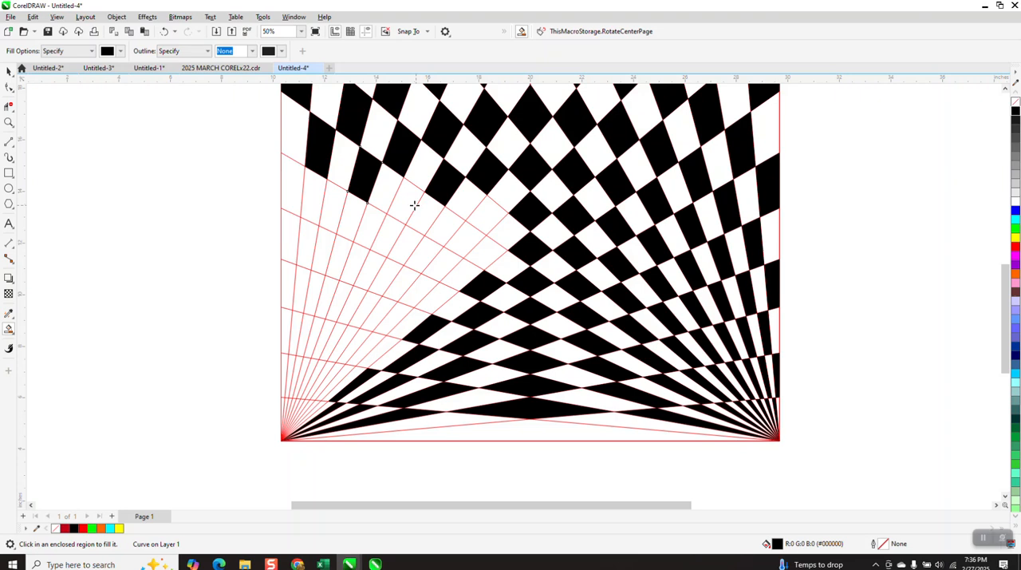
{"action": "left_click", "coordinate": [414, 204]}
{"action": "left_click", "coordinate": [441, 227]}
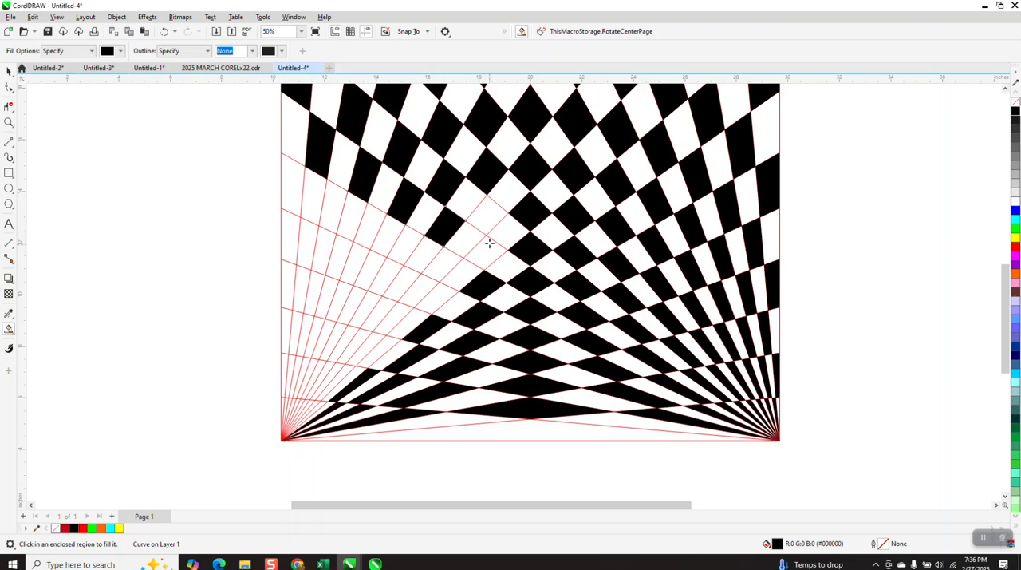
{"action": "left_click", "coordinate": [489, 229]}
{"action": "left_click", "coordinate": [486, 257]}
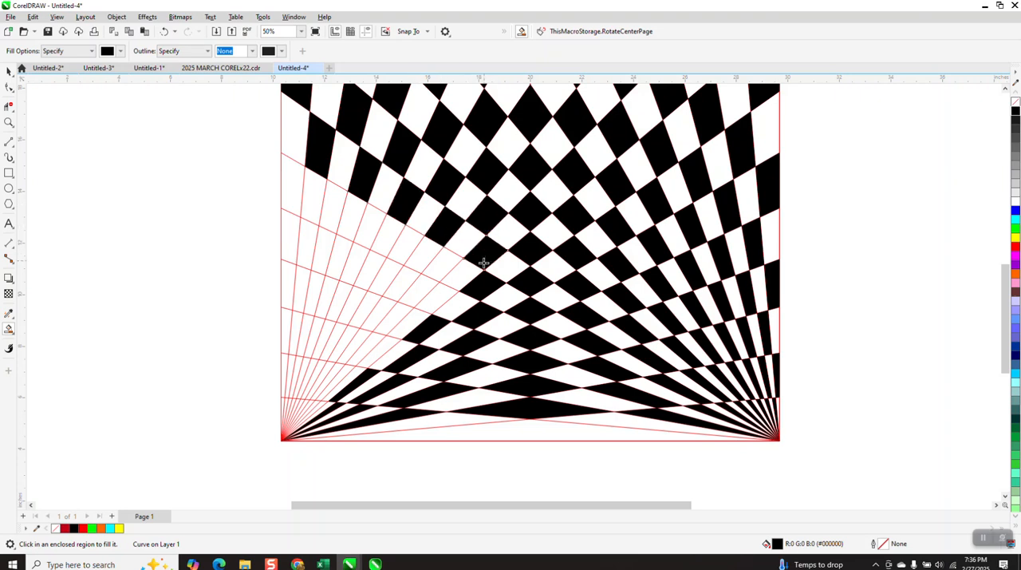
Fill the next row's alternate cells black from the inner end of the gap outward to the square's left edge
{"action": "left_click", "coordinate": [438, 270]}
{"action": "left_click", "coordinate": [408, 245]}
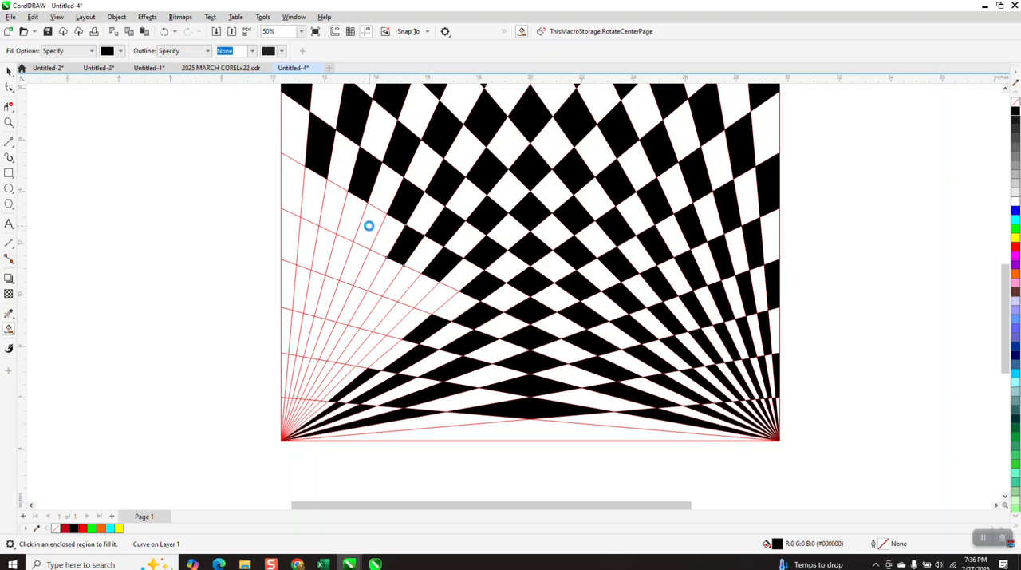
{"action": "left_click", "coordinate": [369, 226]}
{"action": "left_click", "coordinate": [338, 208]}
{"action": "left_click", "coordinate": [285, 205]}
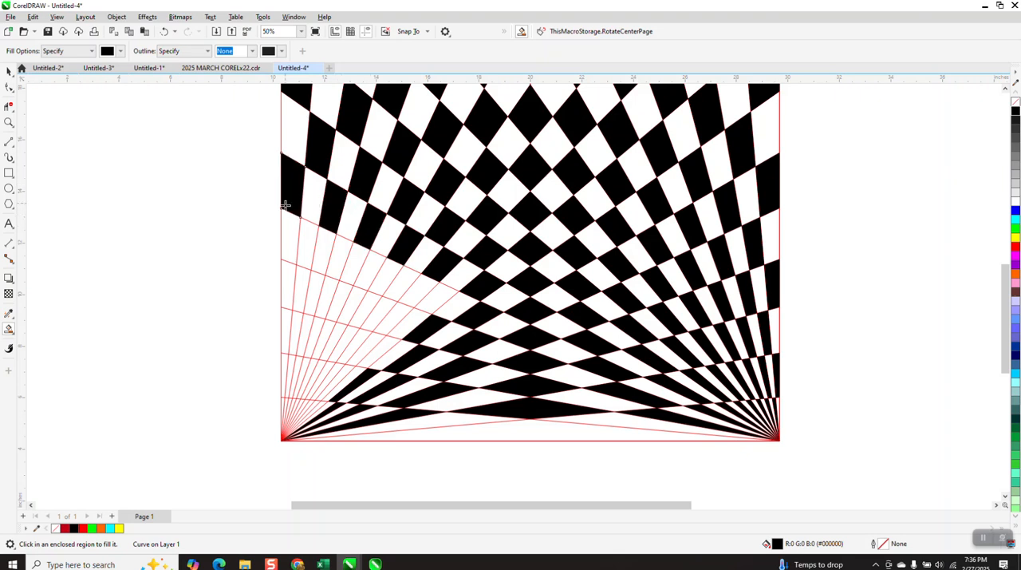
Fill the alternate cells of the following two rows black from the left edge inward until they meet the filled diamonds
{"action": "left_click", "coordinate": [286, 265]}
{"action": "left_click", "coordinate": [308, 255]}
{"action": "left_click", "coordinate": [311, 292]}
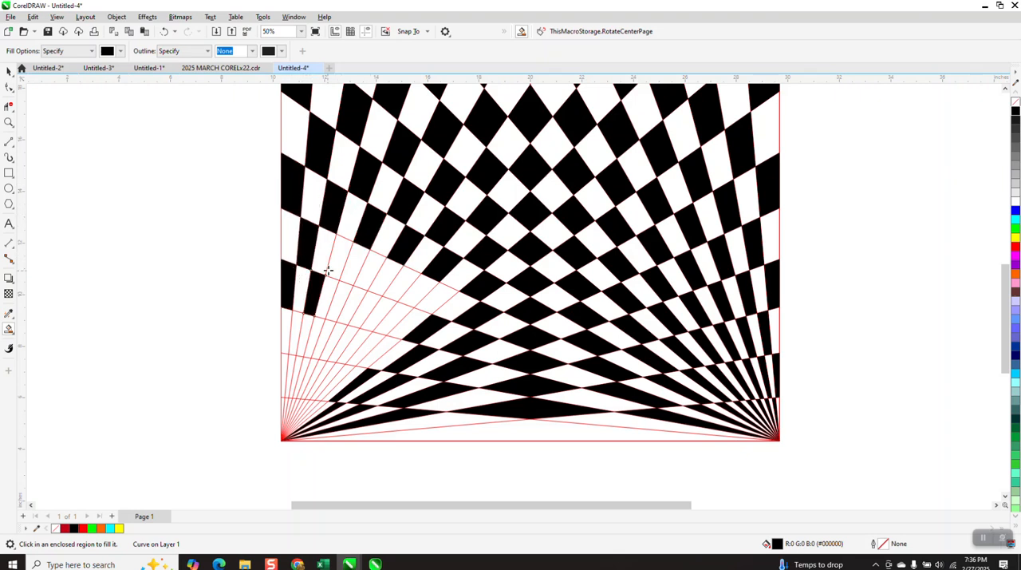
{"action": "left_click", "coordinate": [341, 261]}
{"action": "left_click", "coordinate": [340, 296]}
{"action": "left_click", "coordinate": [370, 275]}
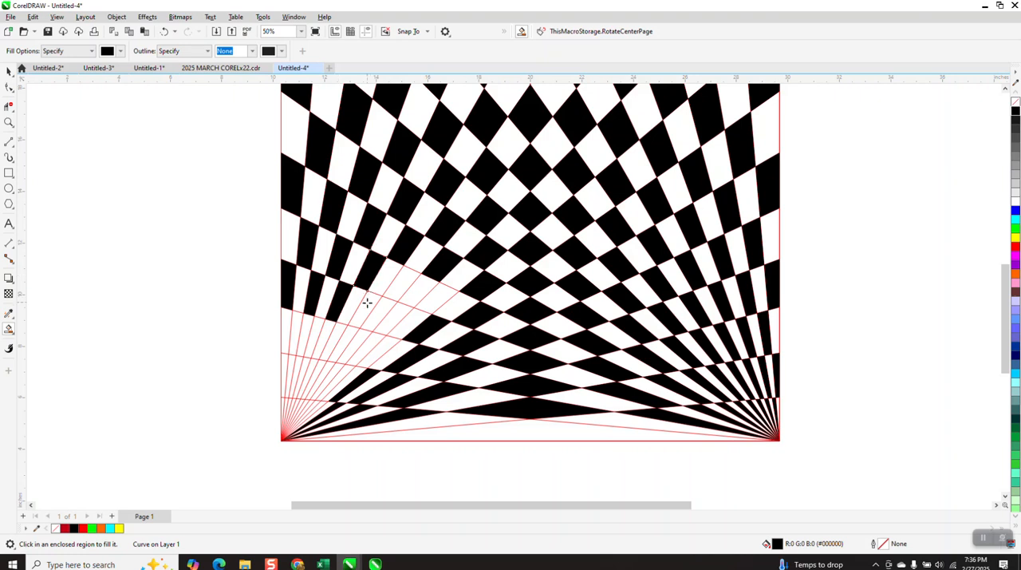
{"action": "left_click", "coordinate": [382, 299]}
{"action": "left_click", "coordinate": [401, 287]}
{"action": "left_click", "coordinate": [400, 310]}
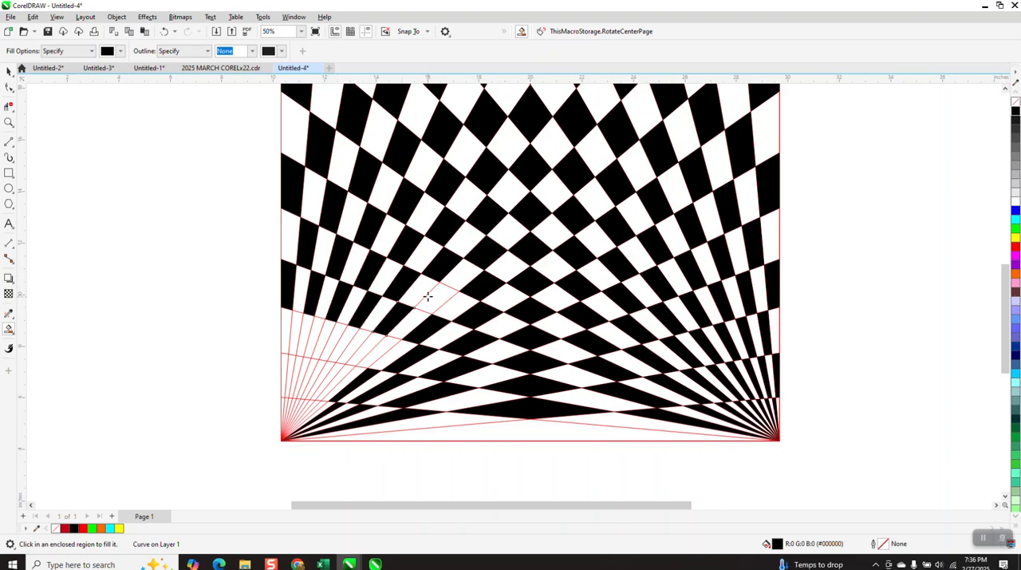
{"action": "left_click", "coordinate": [429, 295]}
Fill the alternate cells in the row above the lower-left fan black, from its inner end outward toward the left edge
{"action": "left_click", "coordinate": [376, 348]}
{"action": "left_click", "coordinate": [353, 343]}
{"action": "left_click", "coordinate": [339, 335]}
{"action": "left_click", "coordinate": [318, 327]}
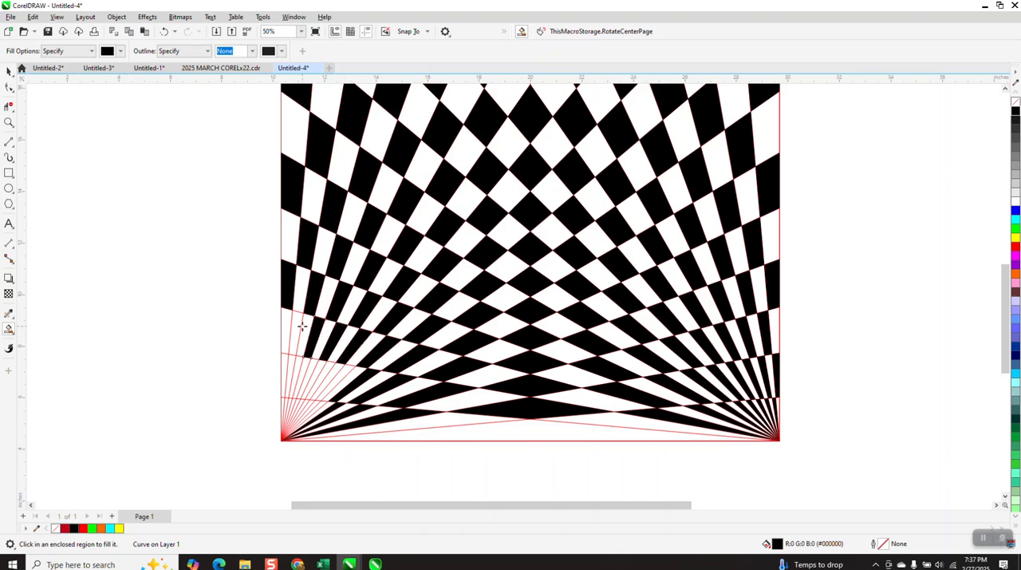
{"action": "left_click", "coordinate": [298, 327]}
Fill the alternate narrow cells just above the lower-left corner slivers black, starting at the square's left edge
{"action": "left_click", "coordinate": [284, 362]}
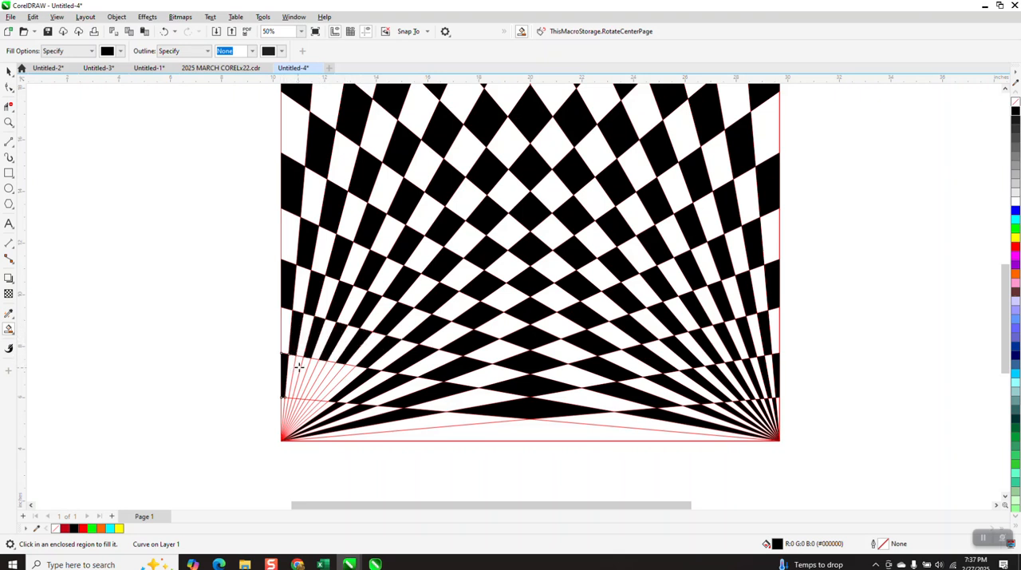
{"action": "left_click", "coordinate": [303, 363]}
{"action": "left_click", "coordinate": [332, 367]}
{"action": "left_click", "coordinate": [342, 369]}
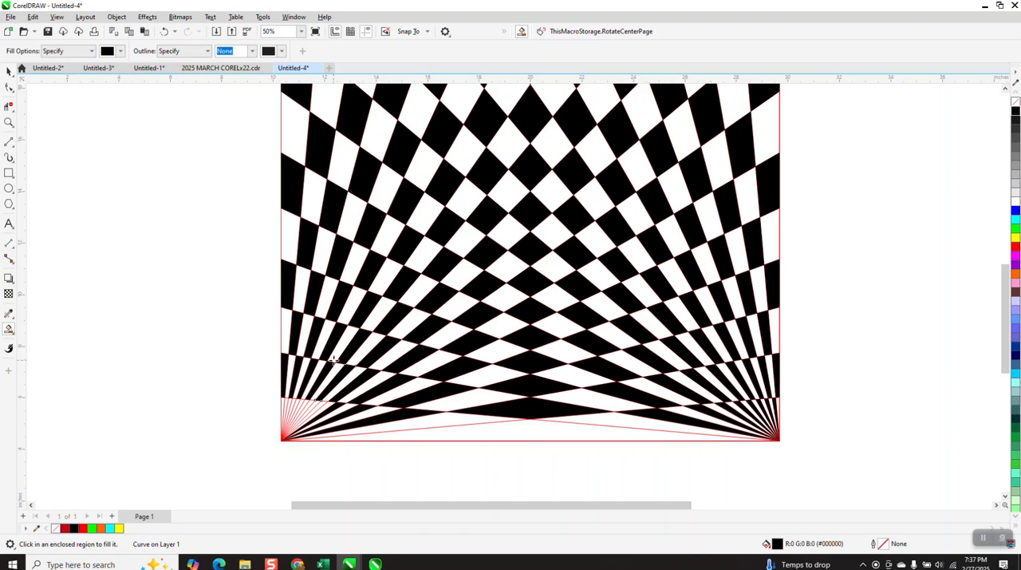
Undo the stray fill and fill the alternate slivers converging at the square's lower-left corner black
{"action": "scroll", "coordinate": [343, 353], "scroll_direction": "down", "scroll_amount": 1}
{"action": "scroll", "coordinate": [388, 303], "scroll_direction": "down", "scroll_amount": 1}
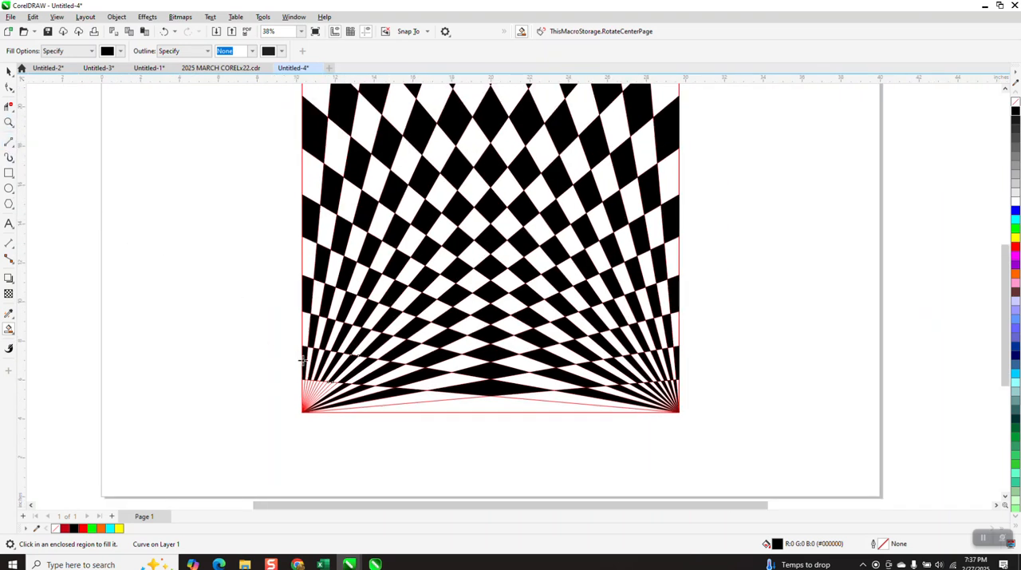
{"action": "left_click", "coordinate": [297, 331]}
{"action": "left_click", "coordinate": [164, 31]}
{"action": "left_click", "coordinate": [9, 122]}
{"action": "left_click_drag", "start_coordinate": [285, 363], "coordinate": [440, 449]}
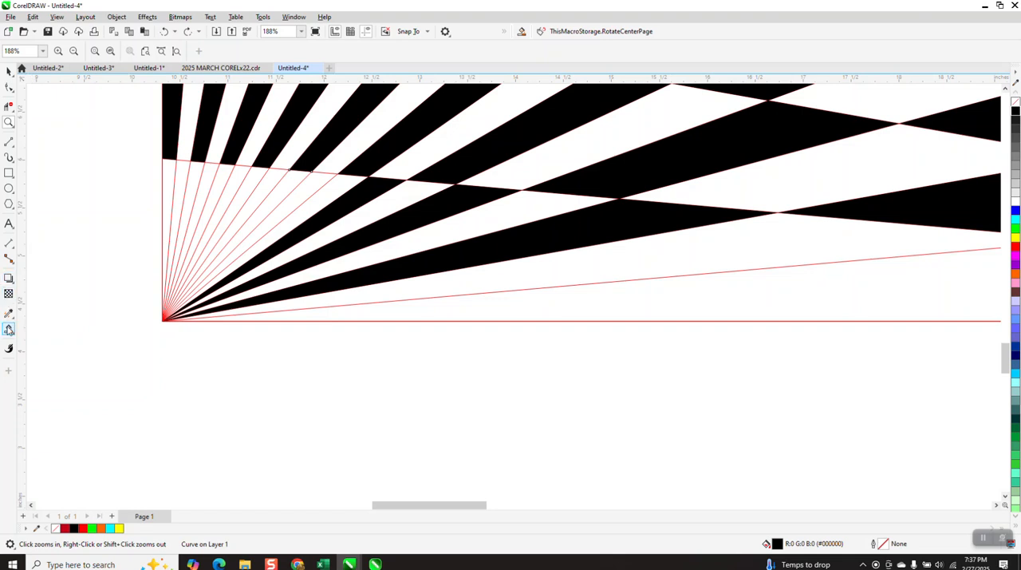
{"action": "left_click", "coordinate": [9, 328]}
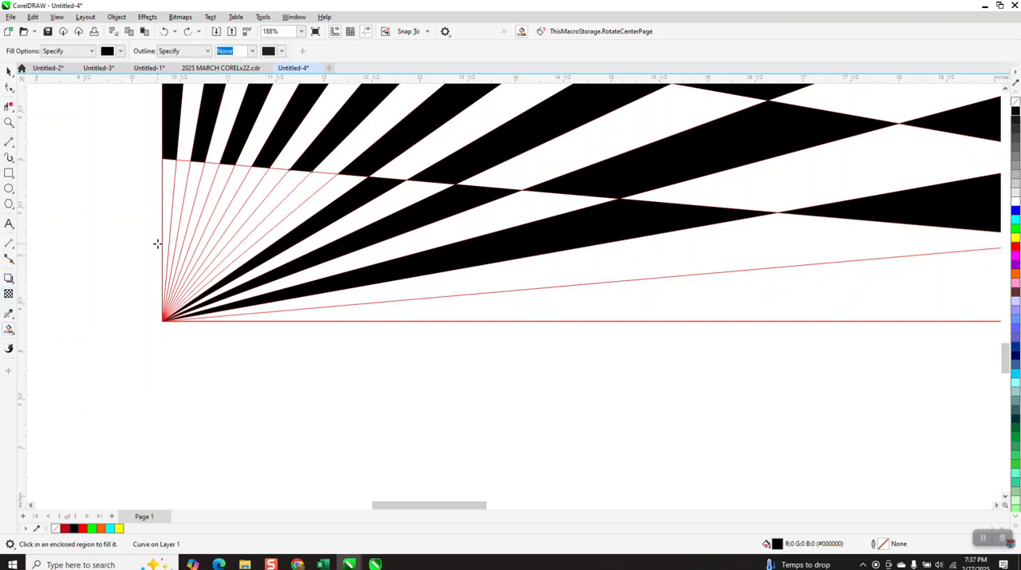
{"action": "left_click", "coordinate": [186, 186]}
{"action": "left_click", "coordinate": [214, 181]}
{"action": "left_click", "coordinate": [239, 181]}
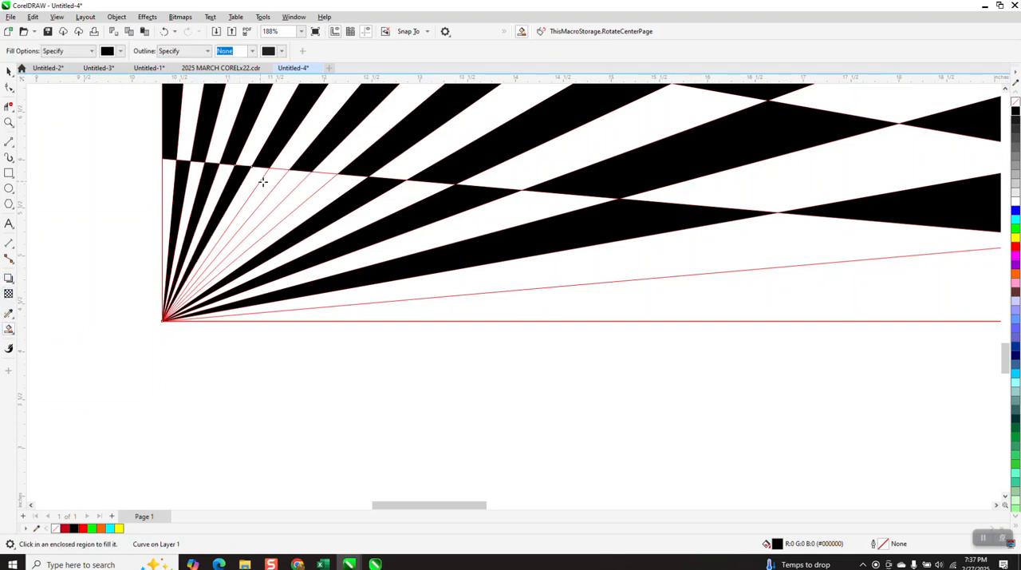
{"action": "left_click", "coordinate": [263, 182]}
{"action": "left_click", "coordinate": [309, 189]}
Fill the wide flat region along the square's lower edge black
{"action": "scroll", "coordinate": [291, 279], "scroll_direction": "down", "scroll_amount": 2}
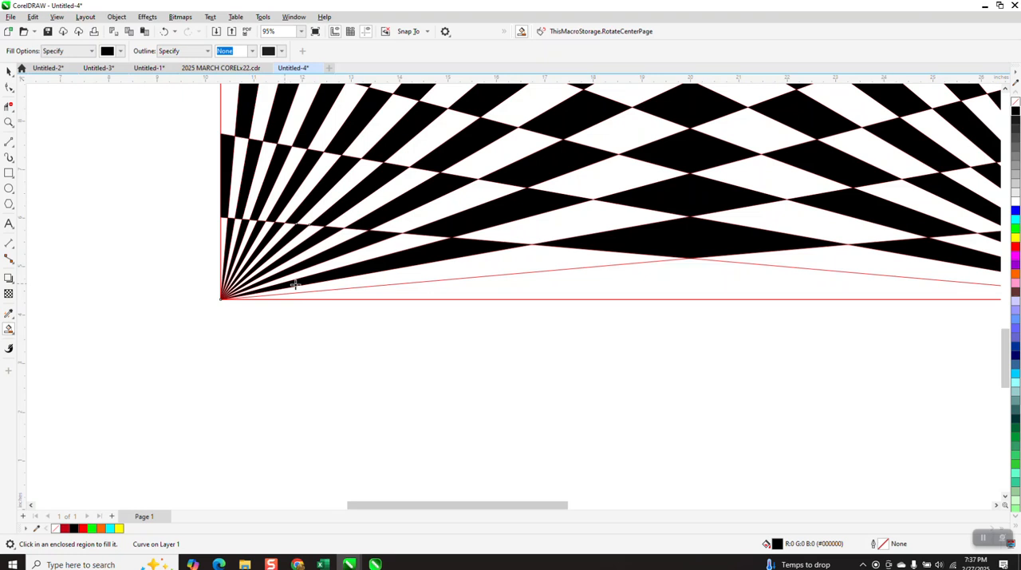
{"action": "left_click", "coordinate": [659, 296]}
{"action": "scroll", "coordinate": [504, 333], "scroll_direction": "down", "scroll_amount": 2}
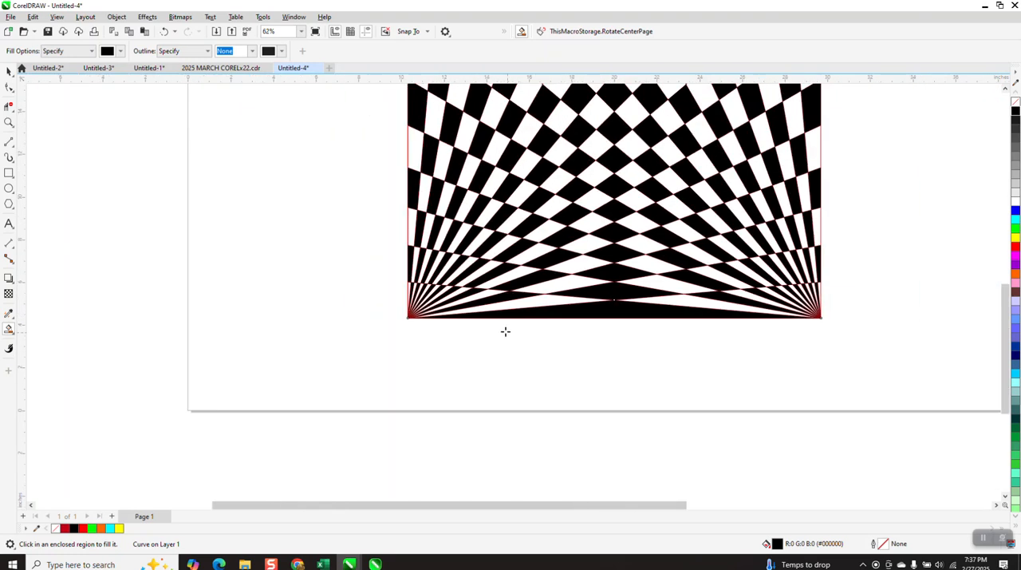
{"action": "scroll", "coordinate": [239, 270], "scroll_direction": "down", "scroll_amount": 2}
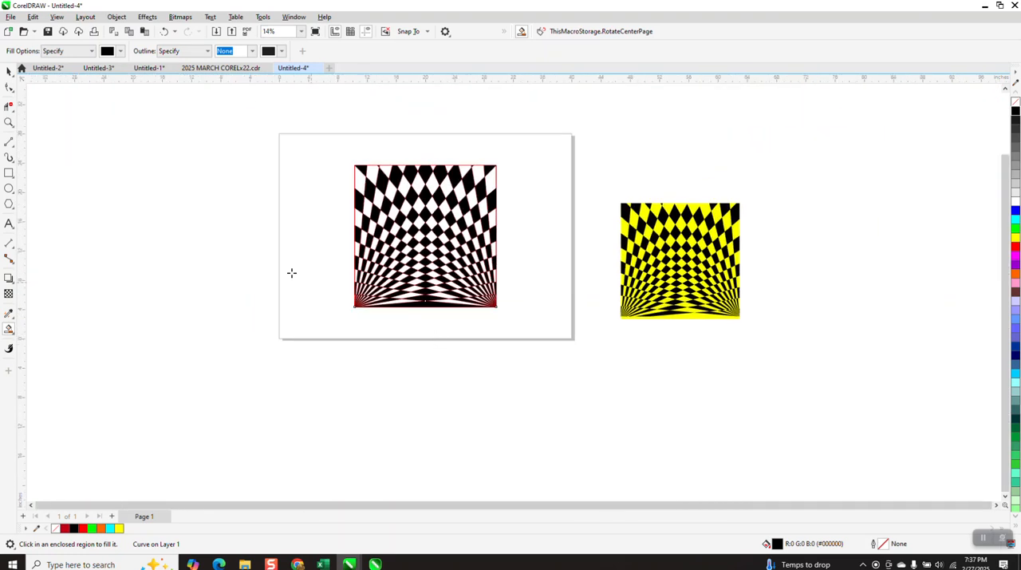
Select the whole checkered pattern with its construction lines and remove all outlines
{"action": "left_click", "coordinate": [9, 71]}
{"action": "left_click_drag", "start_coordinate": [347, 151], "coordinate": [522, 335]}
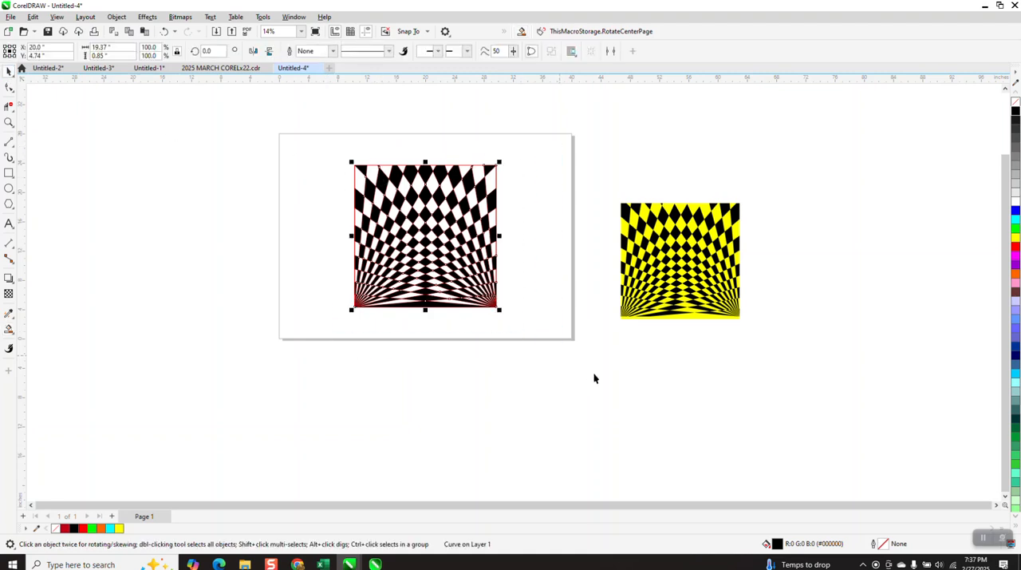
{"action": "right_click", "coordinate": [1016, 102]}
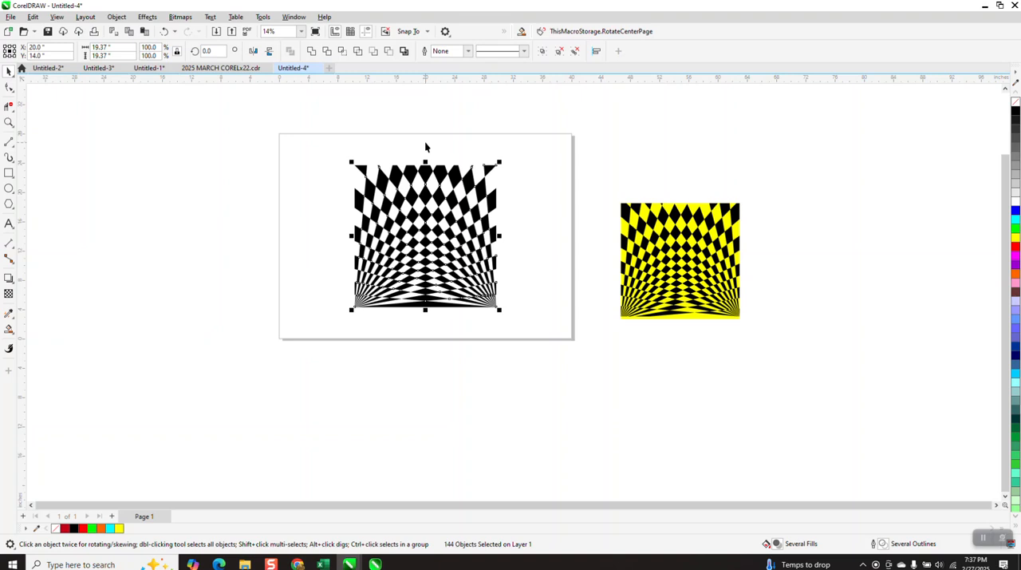
Create a cyan-filled 19.37-inch square matching the selected pattern's frame, moved left off the page to X -12.0 inches
{"action": "double_click", "coordinate": [9, 173], "text": "shift"}
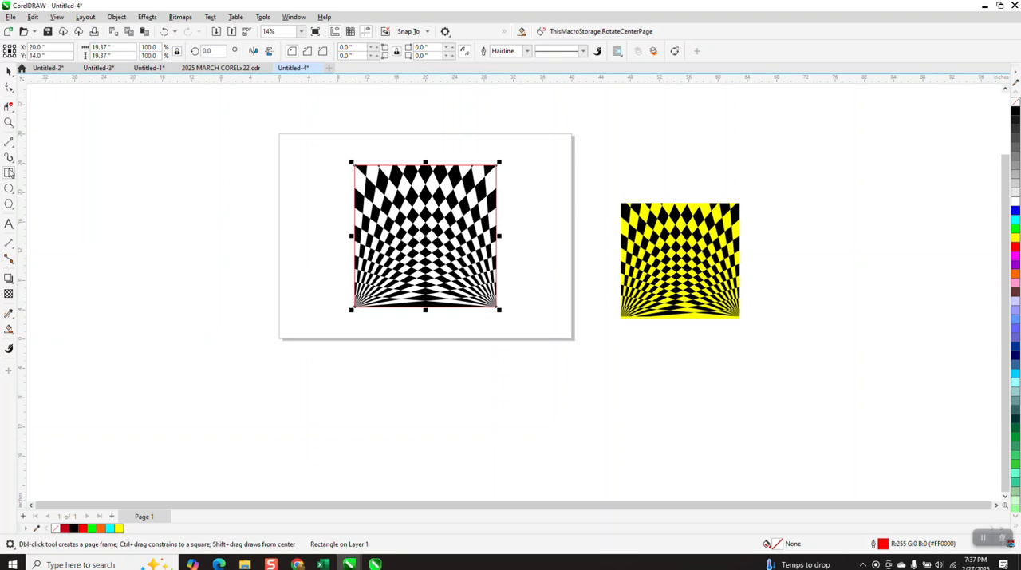
{"action": "key", "text": "shift+Left"}
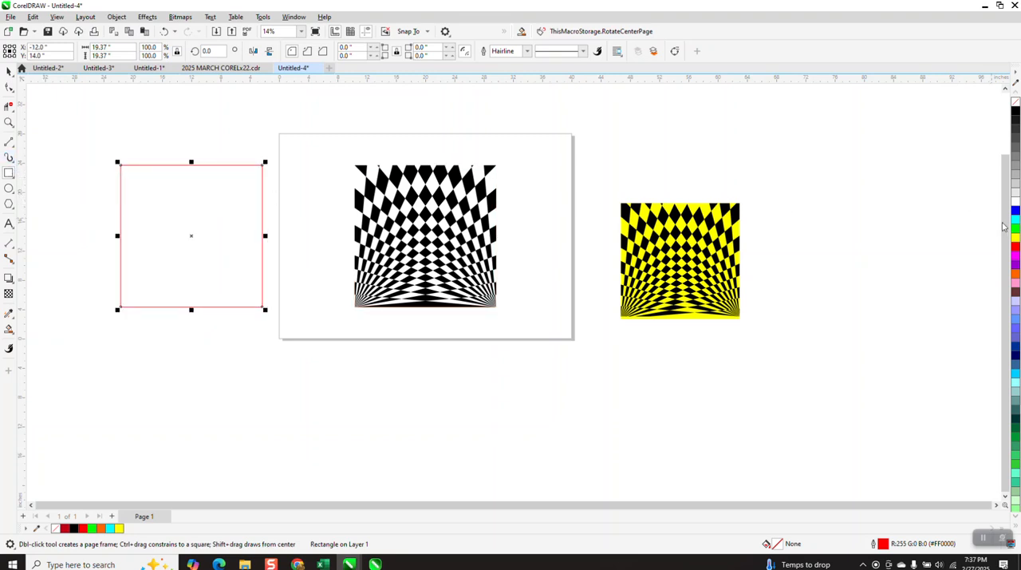
{"action": "left_click", "coordinate": [1014, 221]}
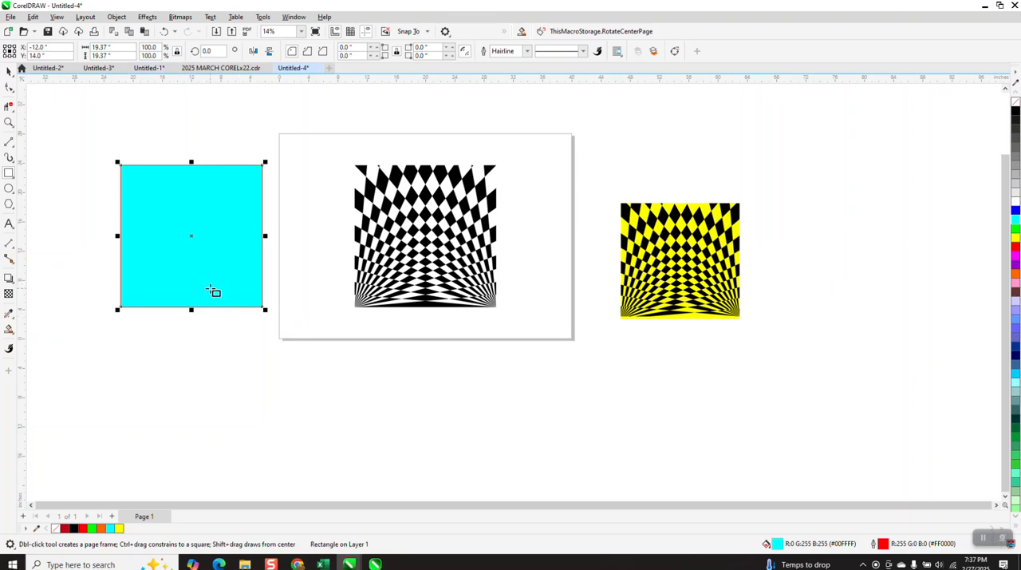
Send the cyan square to the back of the page and centre it on the page behind the black cells
{"action": "left_click", "coordinate": [116, 17]}
{"action": "mouse_move", "coordinate": [138, 186]}
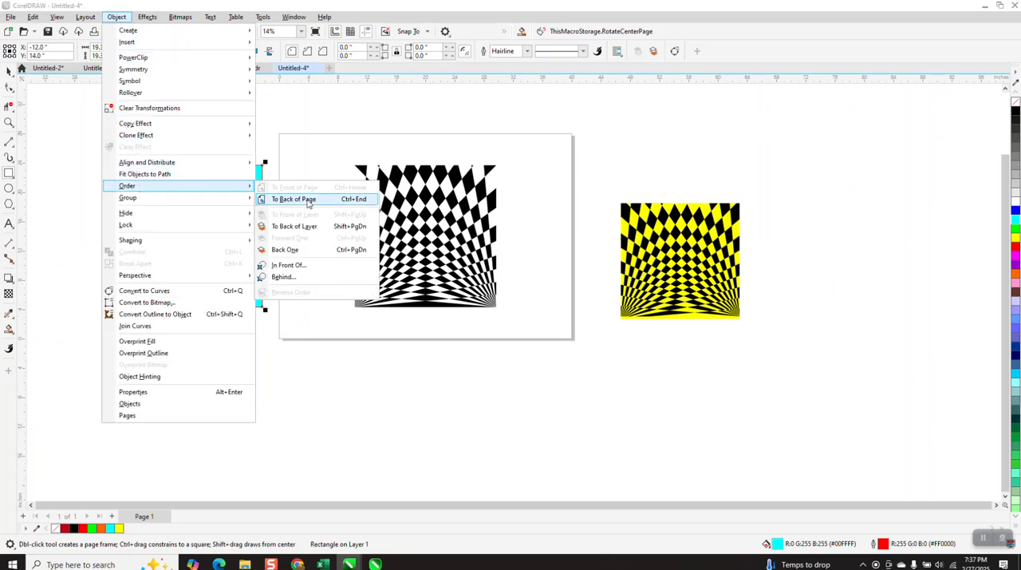
{"action": "left_click", "coordinate": [308, 200]}
{"action": "key", "text": "p"}
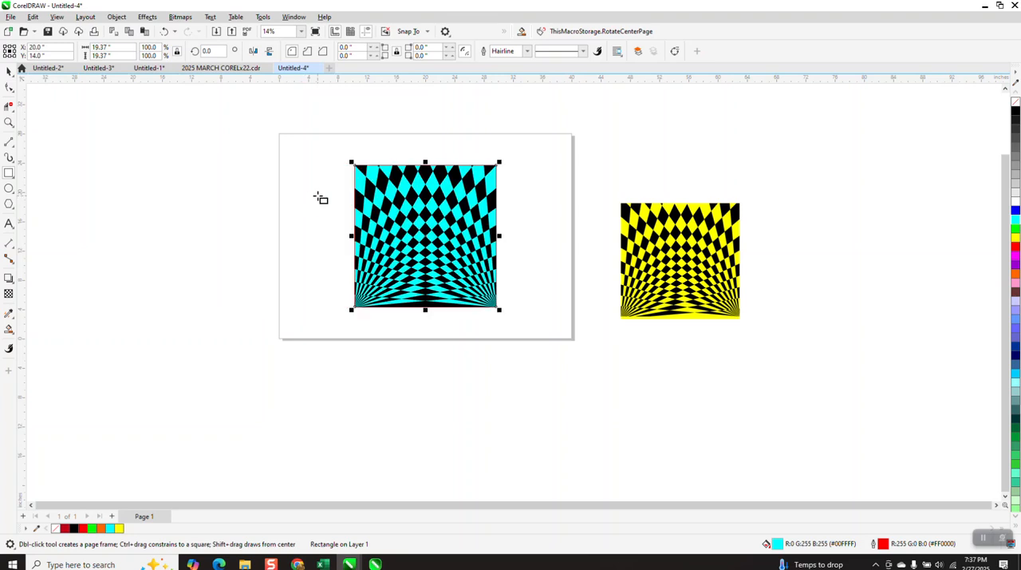
Examine the cyan-and-black checkered pattern up close and beside the yellow reference
{"action": "key", "text": "z"}
{"action": "left_click_drag", "start_coordinate": [327, 152], "coordinate": [552, 320]}
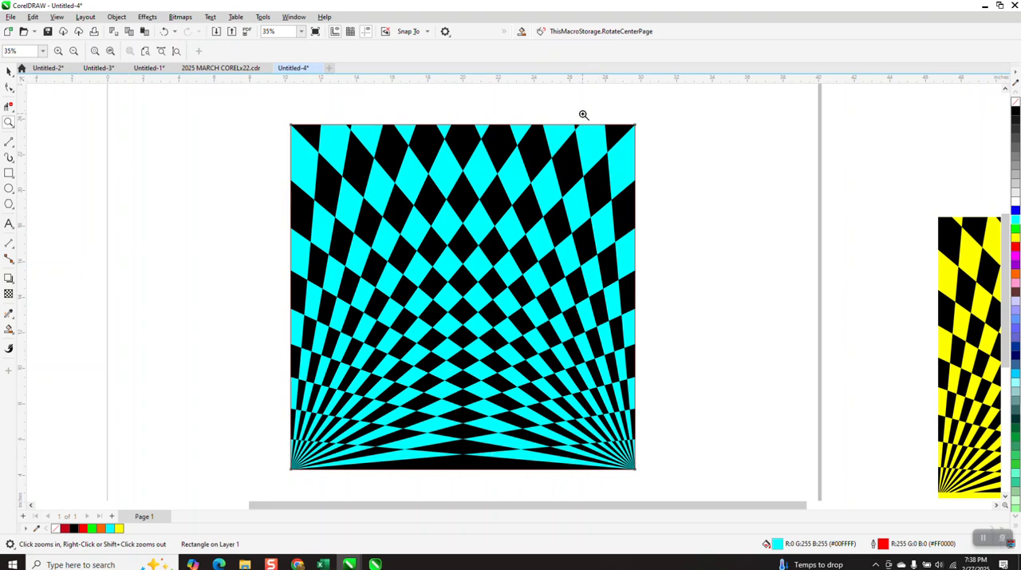
{"action": "scroll", "coordinate": [478, 228], "scroll_direction": "down", "scroll_amount": 1}
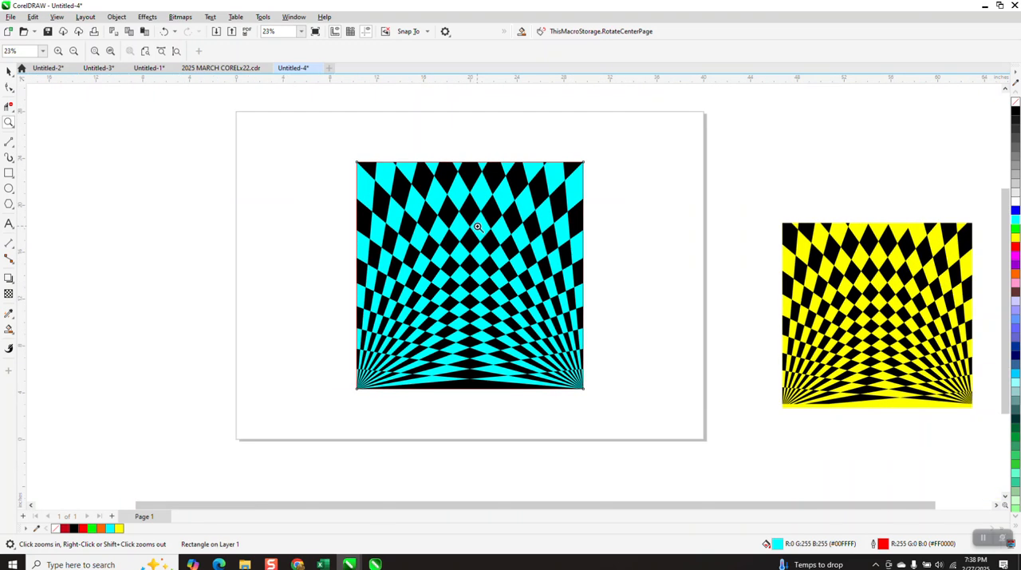
{"action": "scroll", "coordinate": [476, 225], "scroll_direction": "down", "scroll_amount": 1}
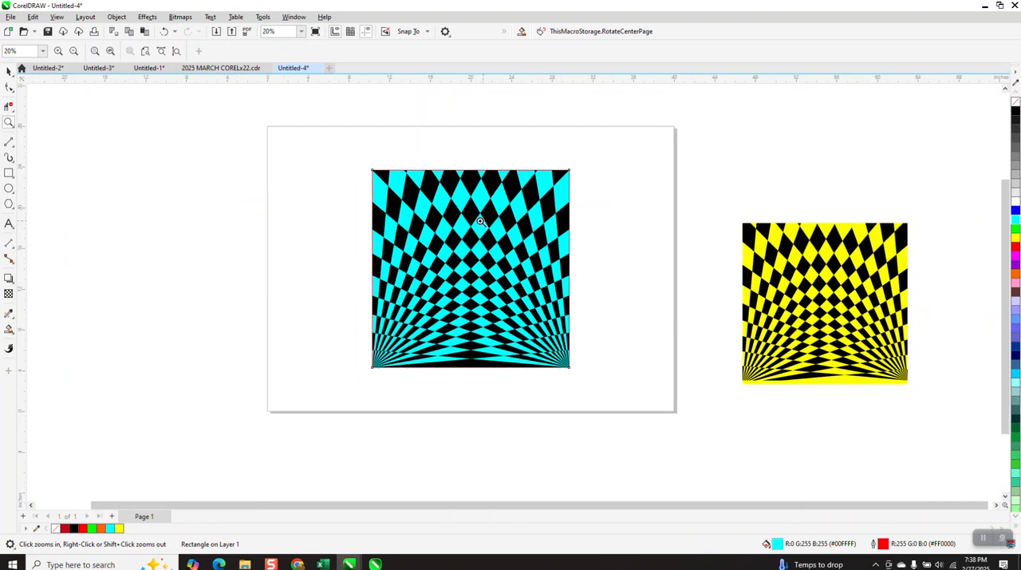
{"action": "left_click", "coordinate": [9, 122]}
{"action": "left_click_drag", "start_coordinate": [365, 163], "coordinate": [602, 386]}
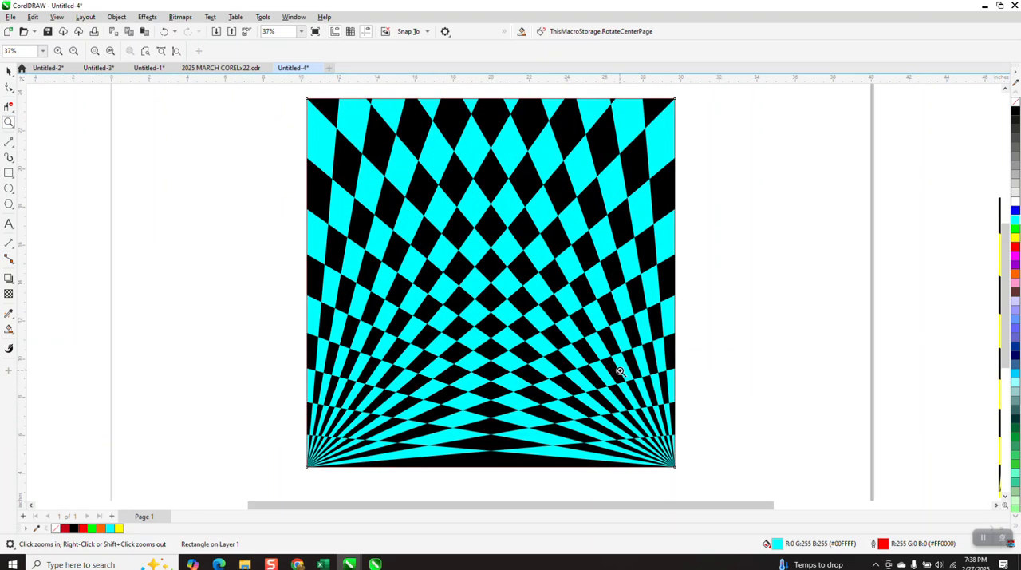